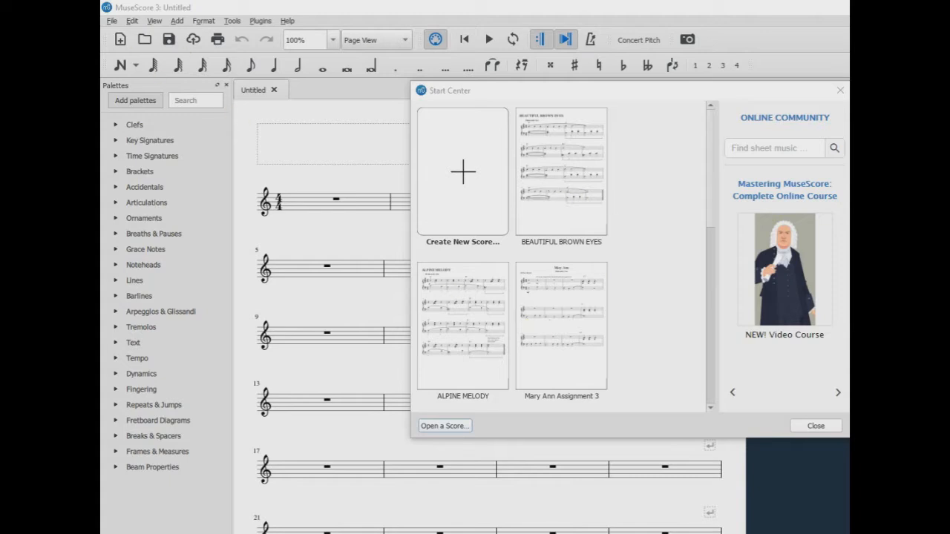
Start a new score with the title "Alpine Melody" and the subtitle "Moderately fast".
click(816, 428)
click(112, 22)
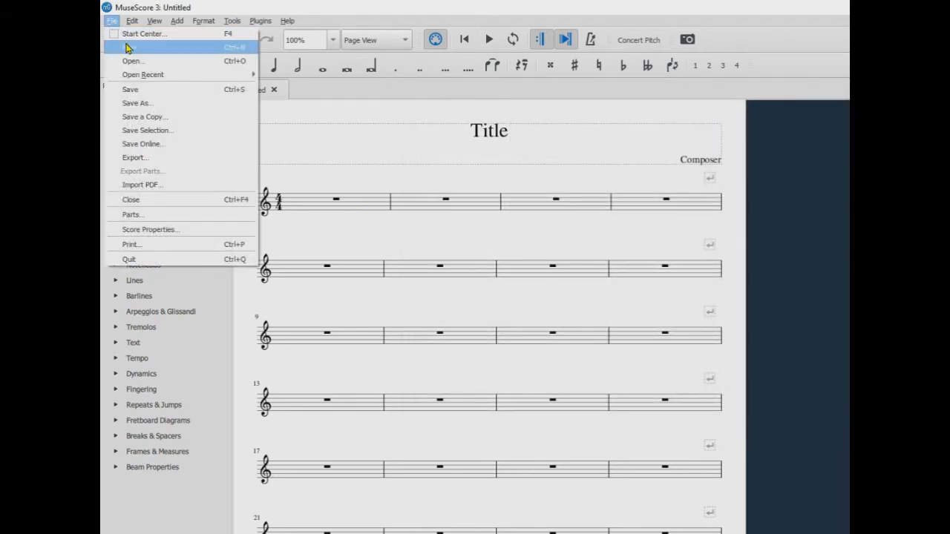
click(128, 48)
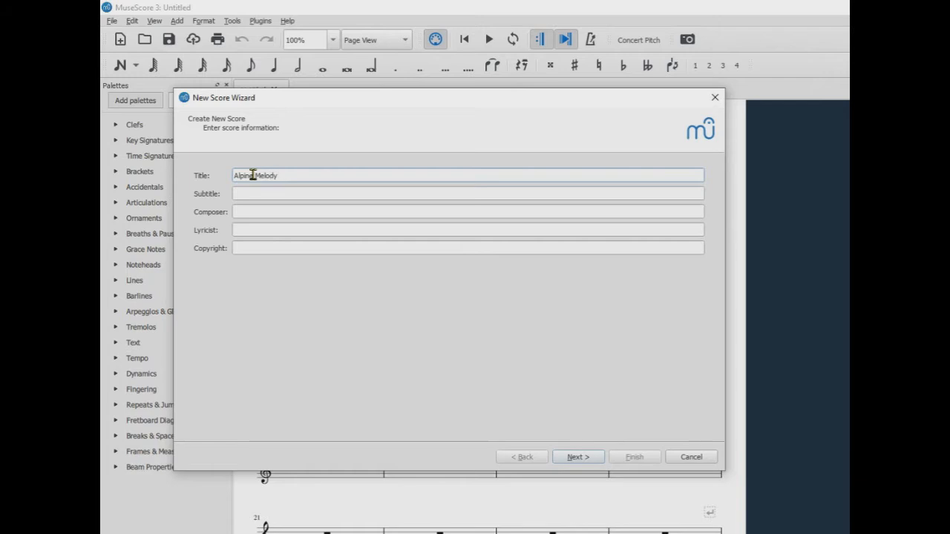
click(251, 194)
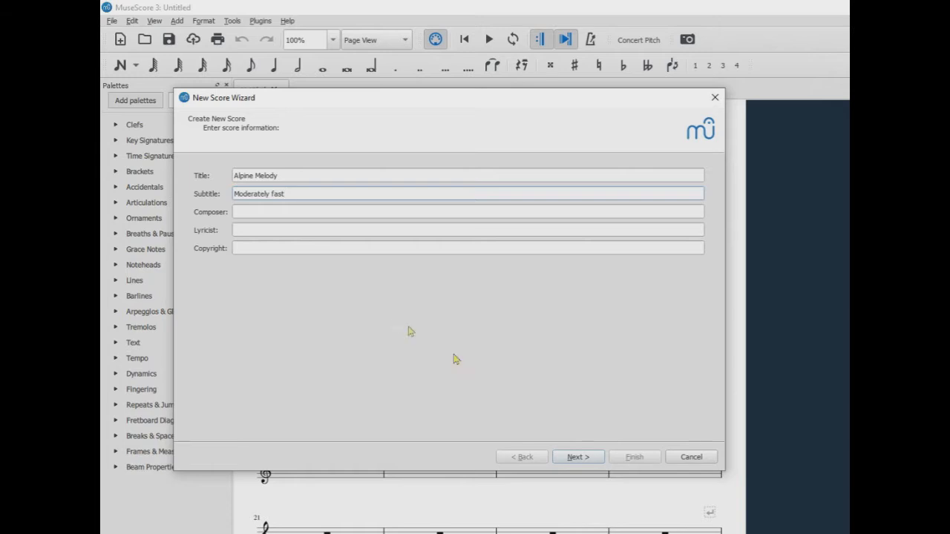
click(578, 458)
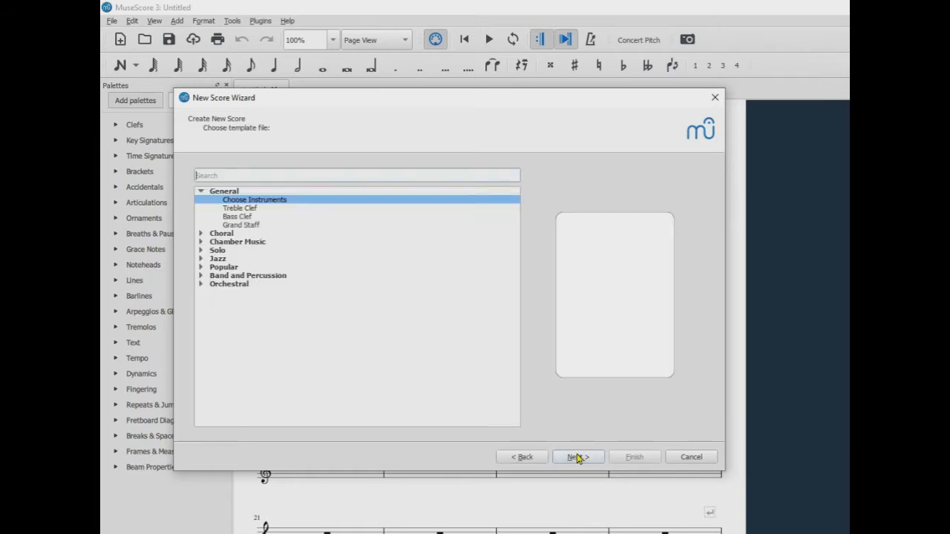
Create the score from the Grand Staff template with no sharps or flats, a 3/4 time signature and 16 measures.
click(240, 225)
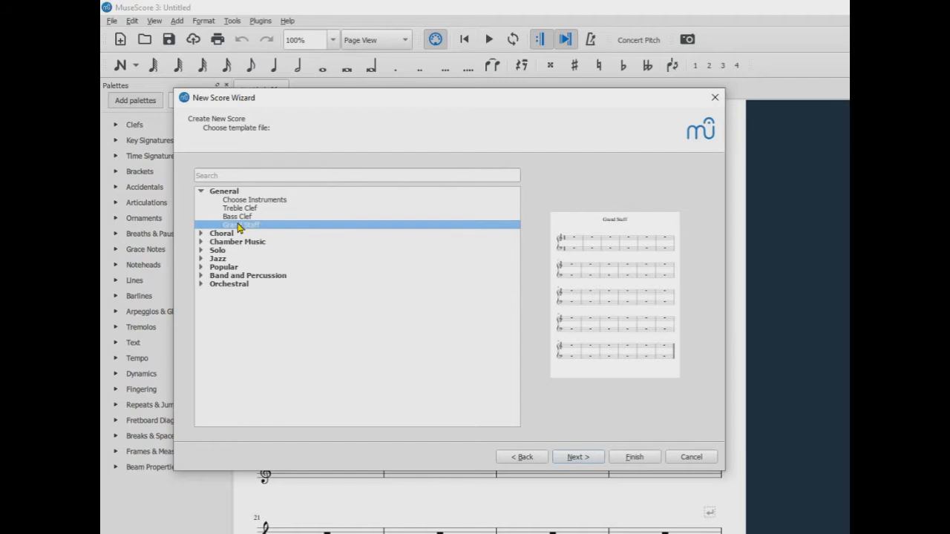
click(578, 456)
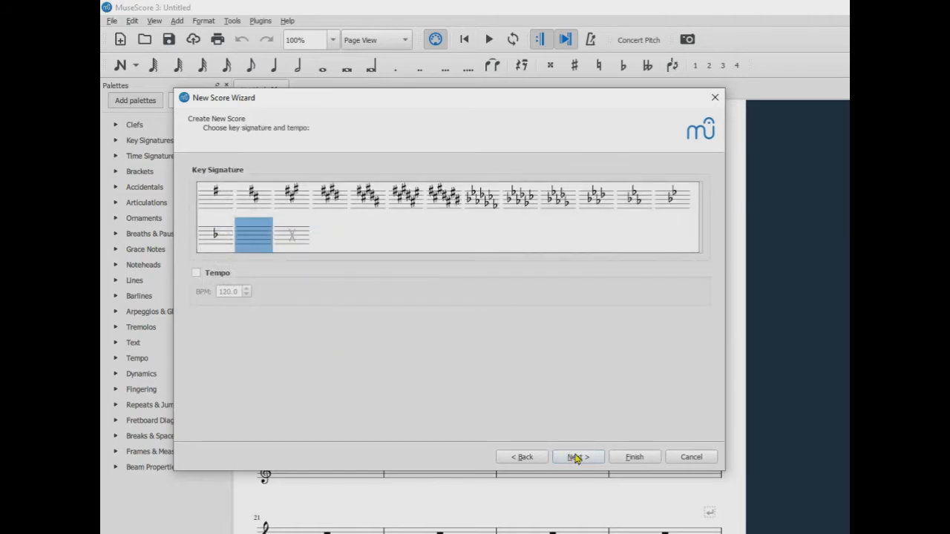
click(577, 457)
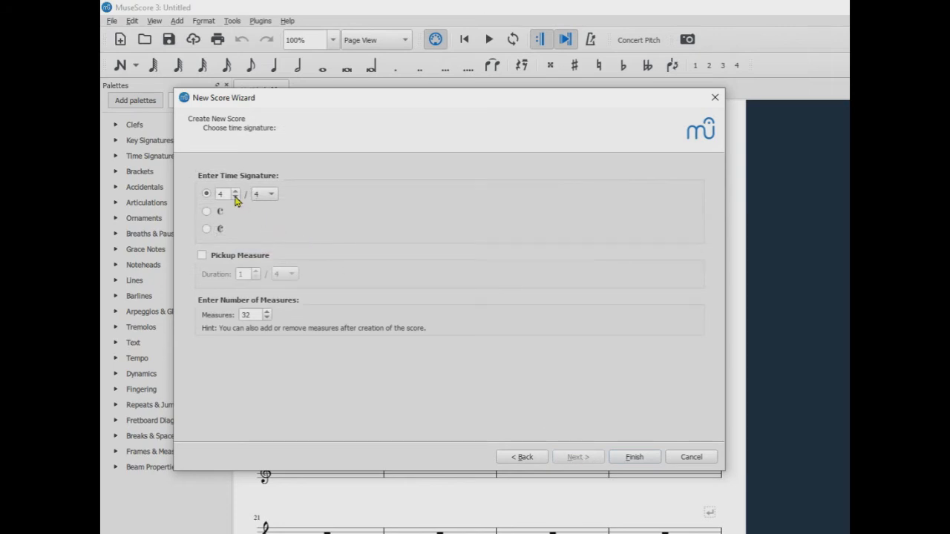
click(250, 315)
click(634, 457)
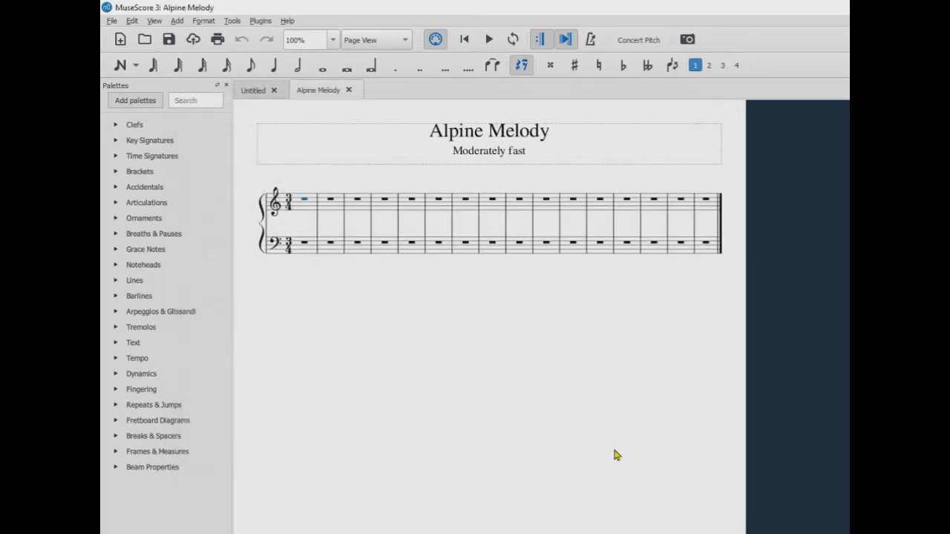
Rewrite the score's title in capitals as "ALPINE MELODY".
double_click(478, 134)
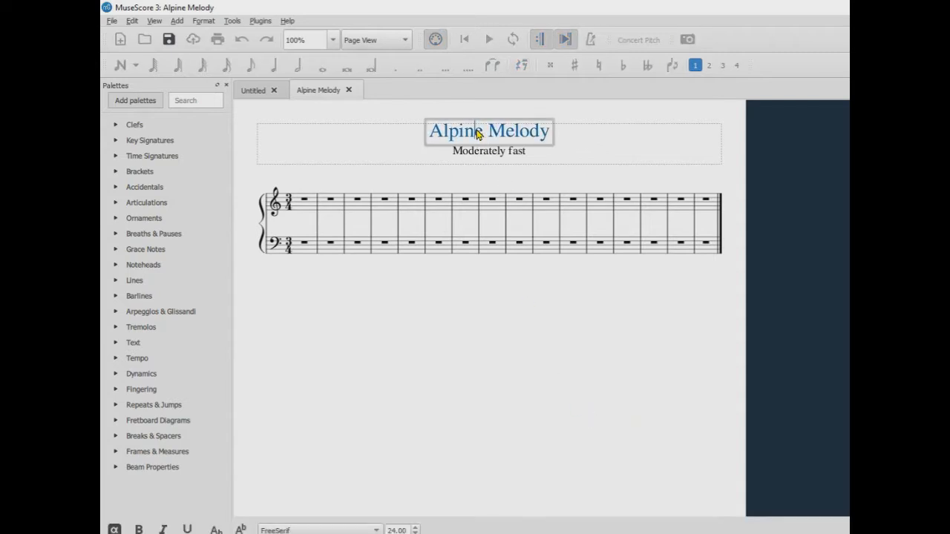
key(BackSpace)
key(BackSpace)
key(BackSpace)
key(BackSpace)
key(BackSpace)
key(BackSpace)
key(BackSpace)
key(BackSpace)
key(BackSpace)
key(BackSpace)
key(BackSpace)
key(BackSpace)
text(LPI)
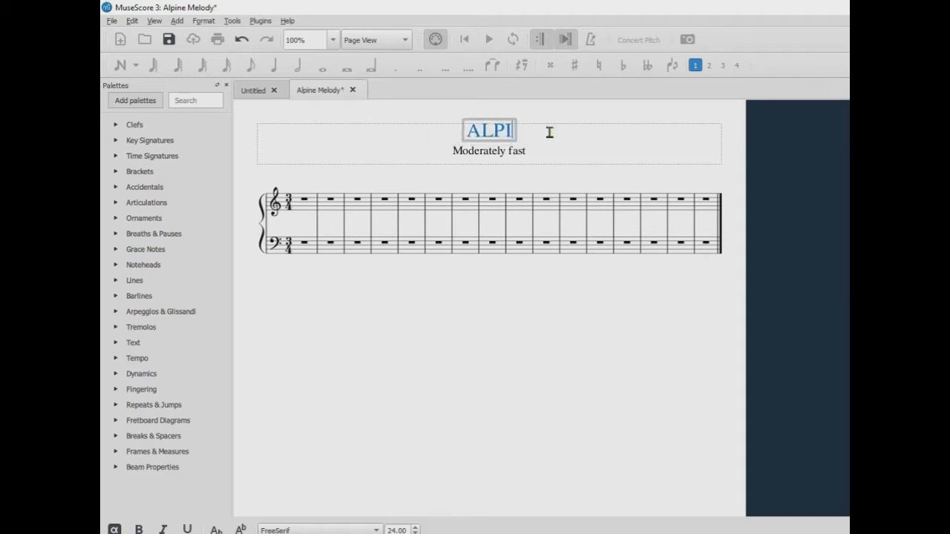
text(NE MELODY)
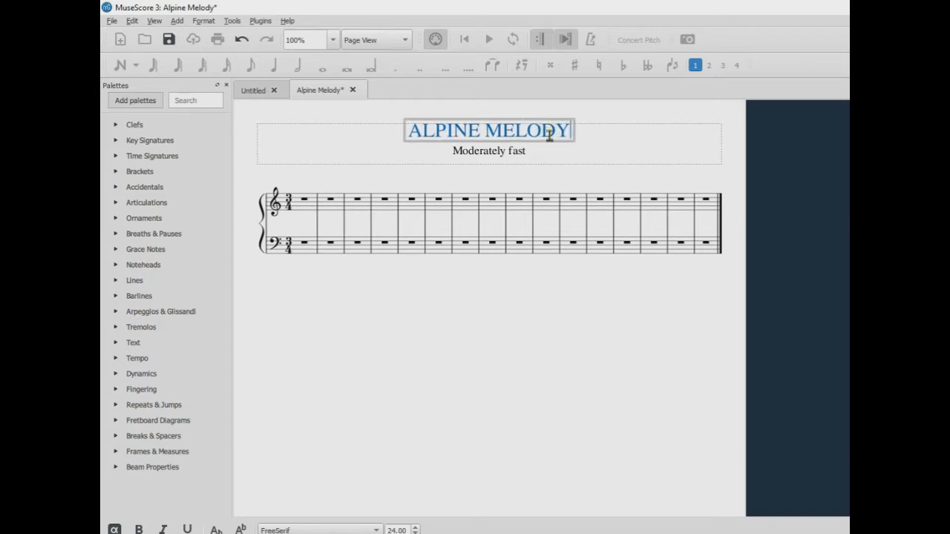
key(Escape)
Move the title and the subtitle to the left side of the title frame, with "Moderately fast" below the title.
drag(484, 153, 315, 163)
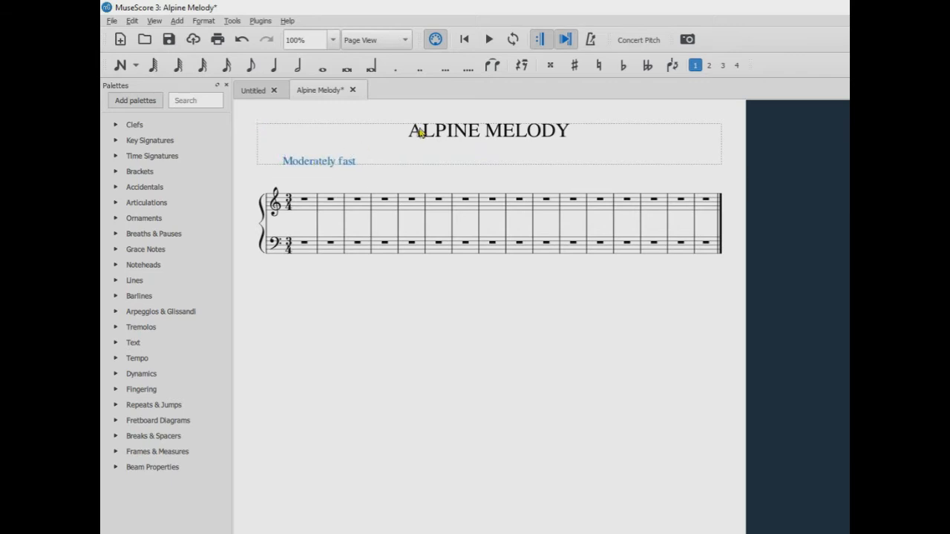
drag(455, 132, 307, 139)
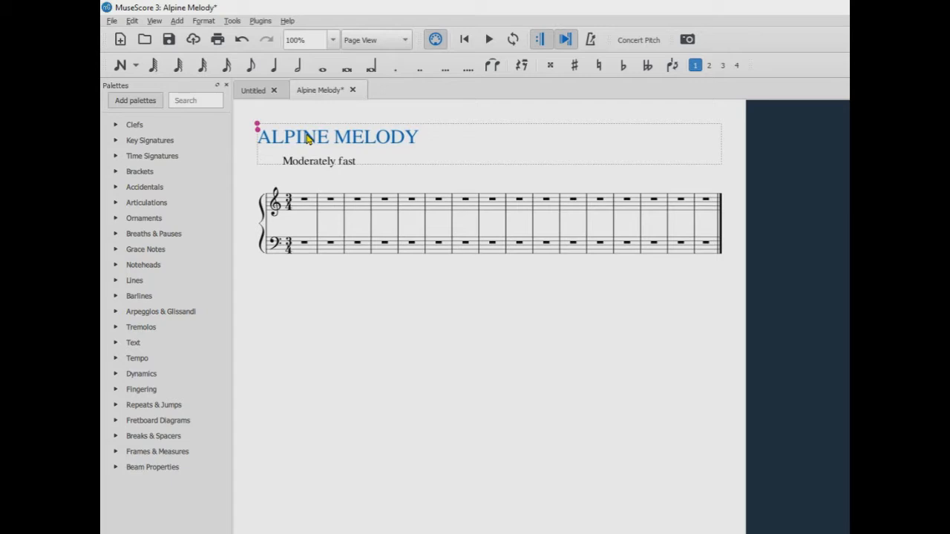
drag(306, 139, 306, 138)
click(303, 247)
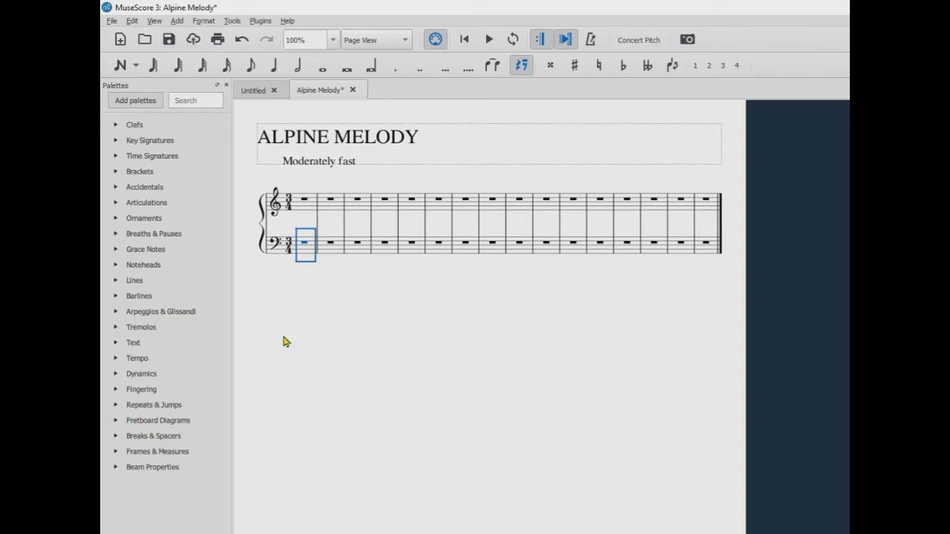
key(Escape)
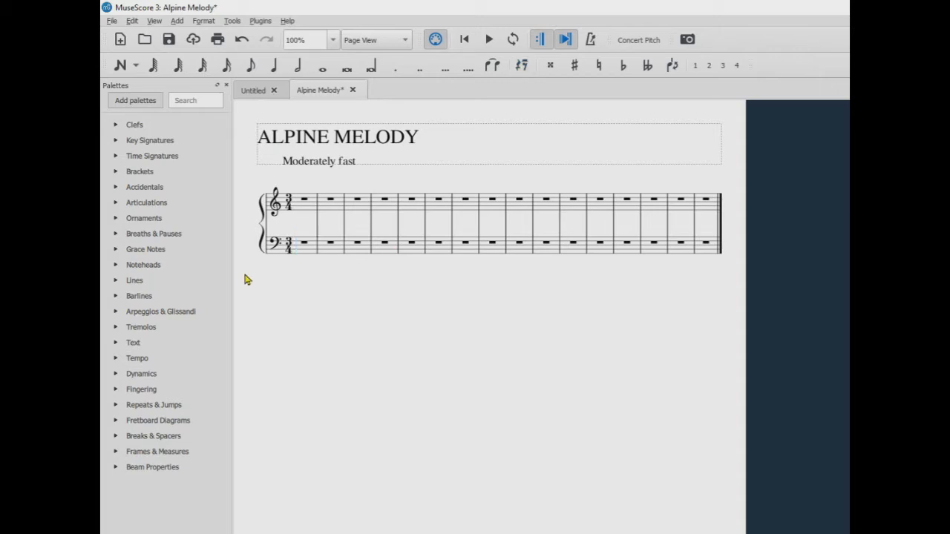
click(305, 253)
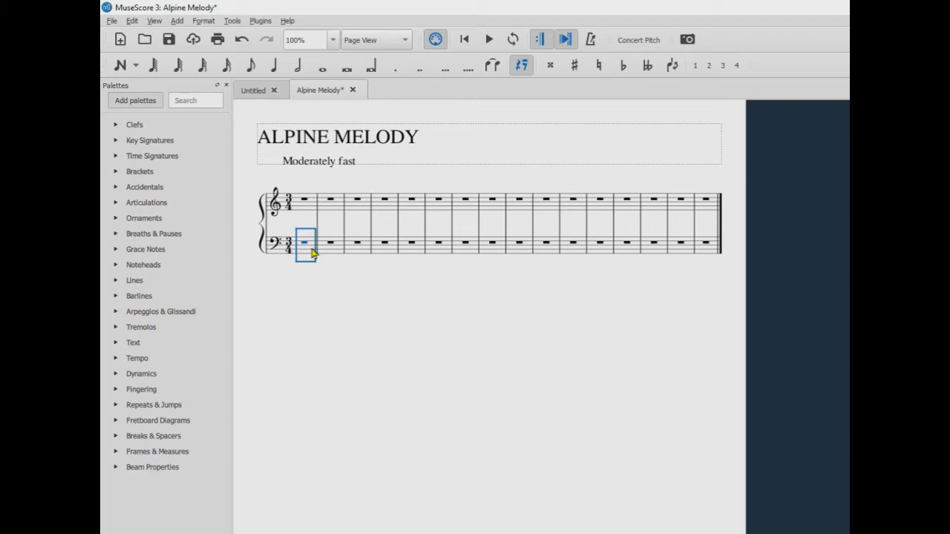
shift+click(385, 253)
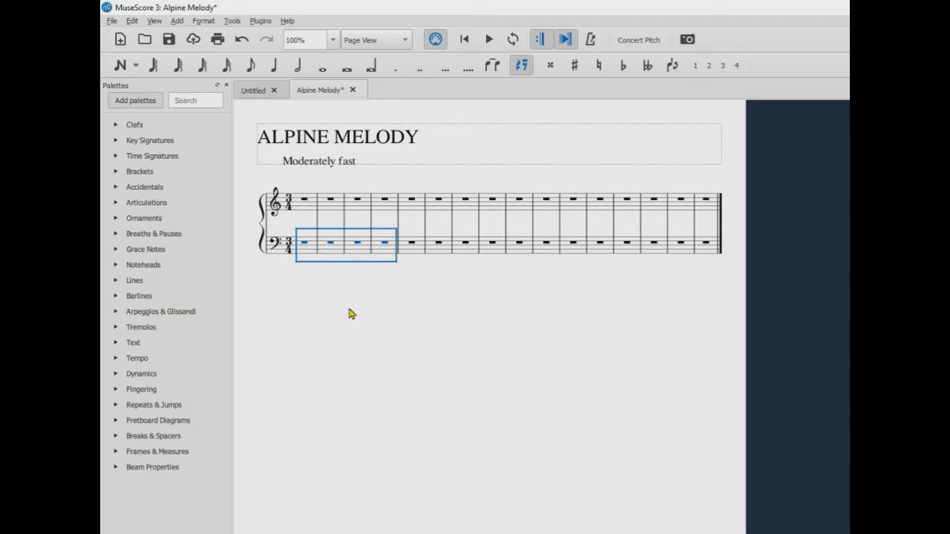
click(258, 273)
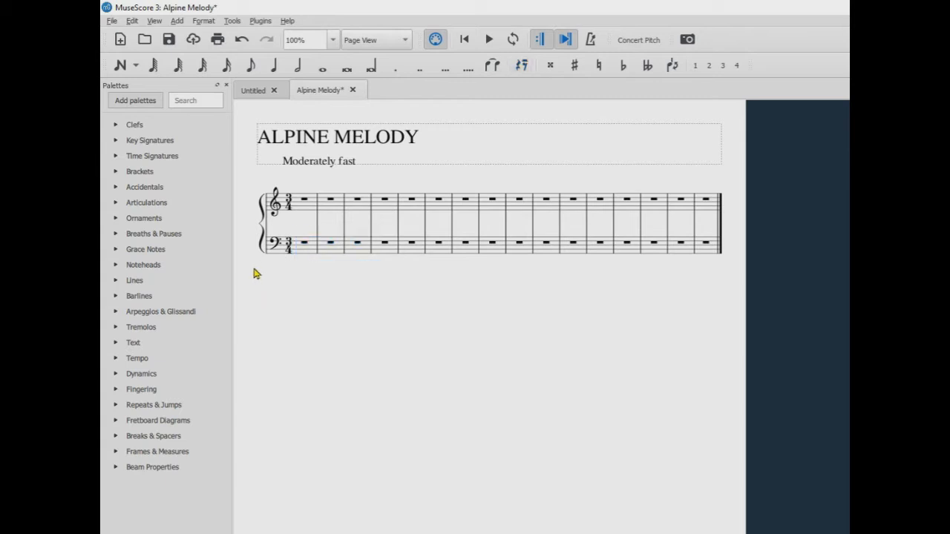
Add system breaks after measures 4 and 8 so that the first two systems hold four measures each.
click(115, 437)
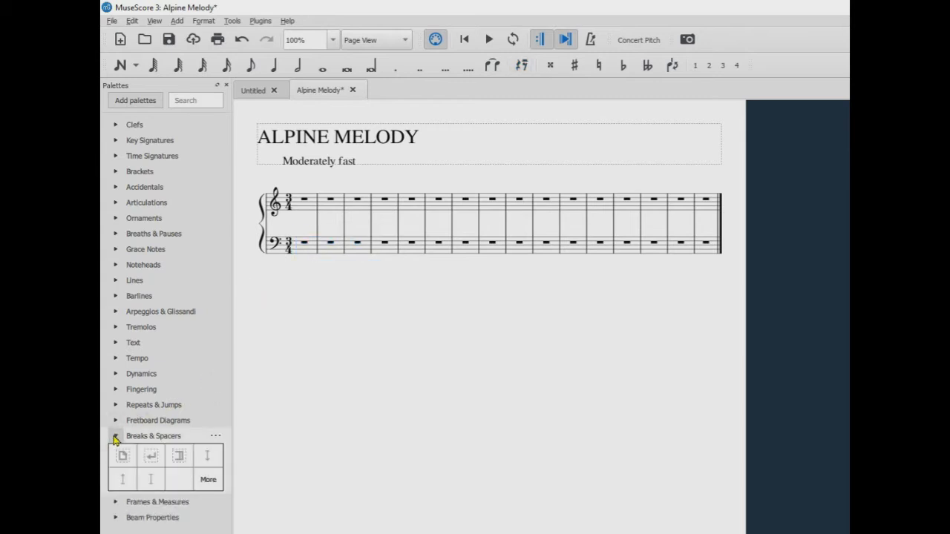
click(383, 202)
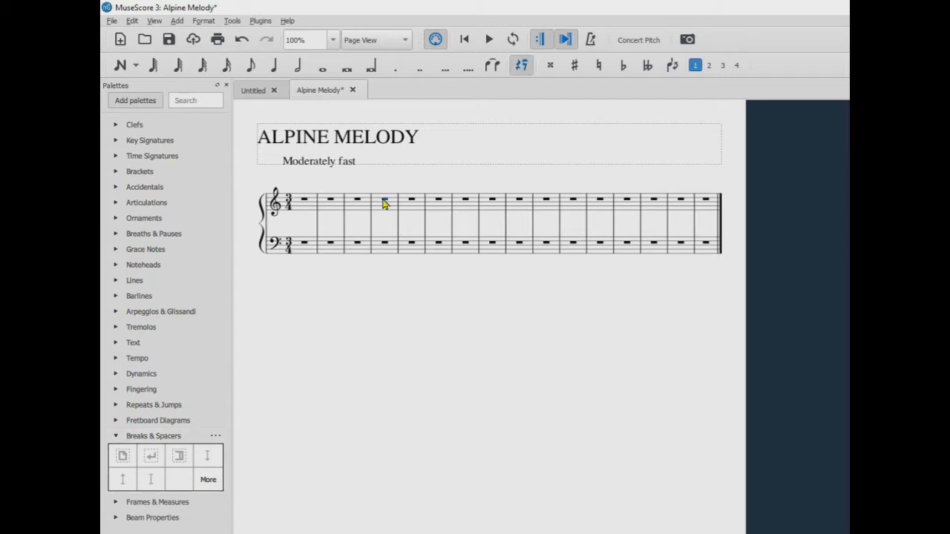
click(150, 458)
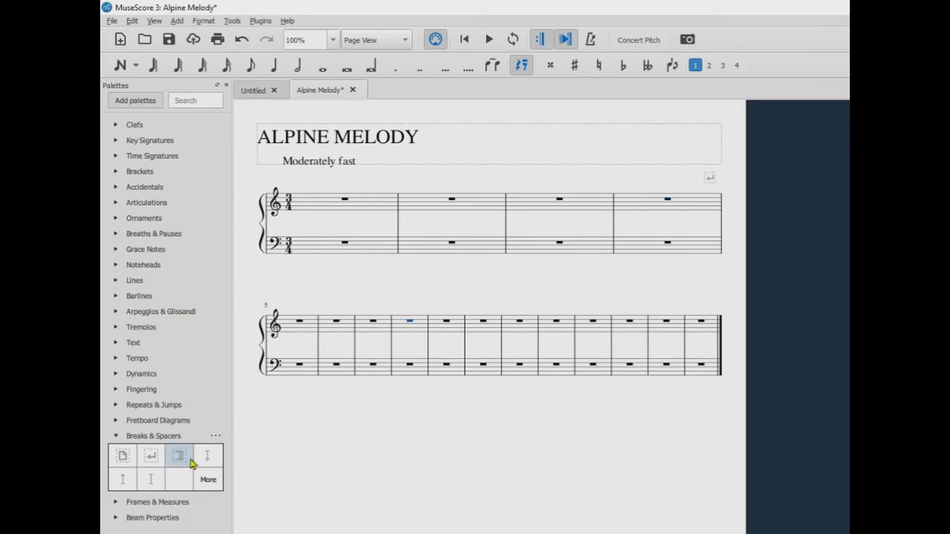
click(150, 458)
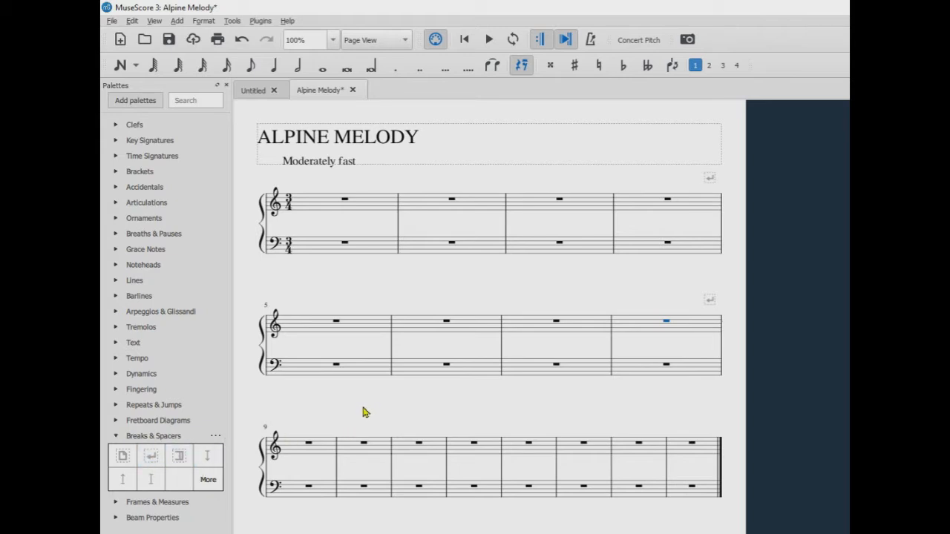
Enter a D4 half note and a B3 quarter note in measure 1 of the bass staff.
click(298, 65)
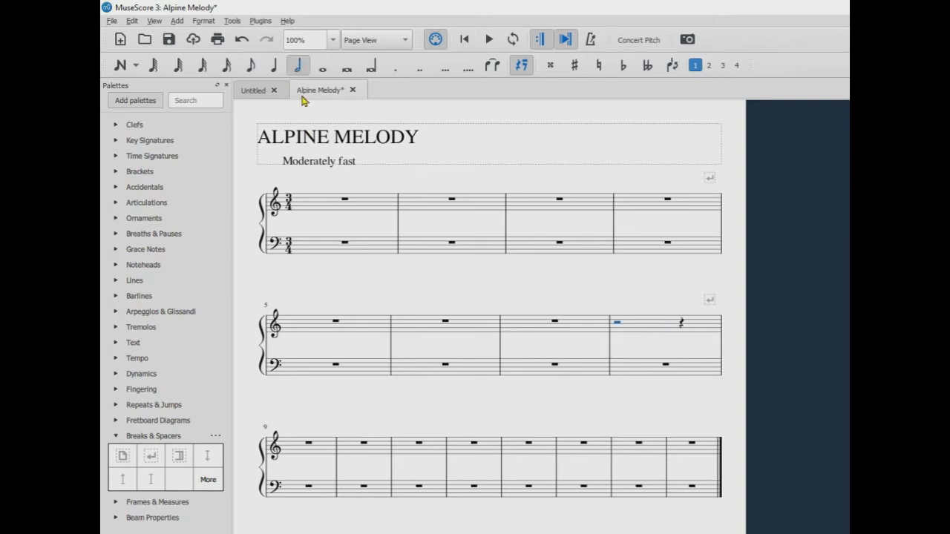
click(119, 65)
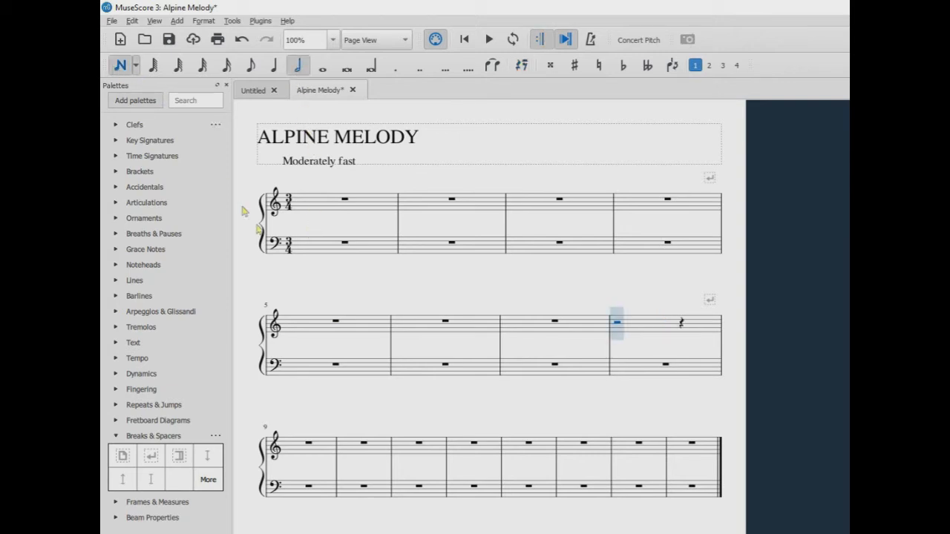
click(304, 236)
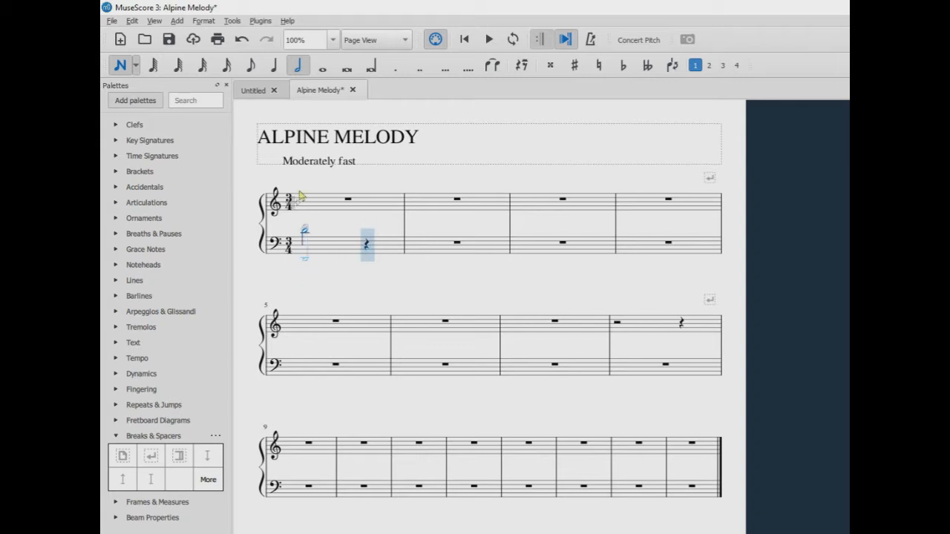
click(274, 65)
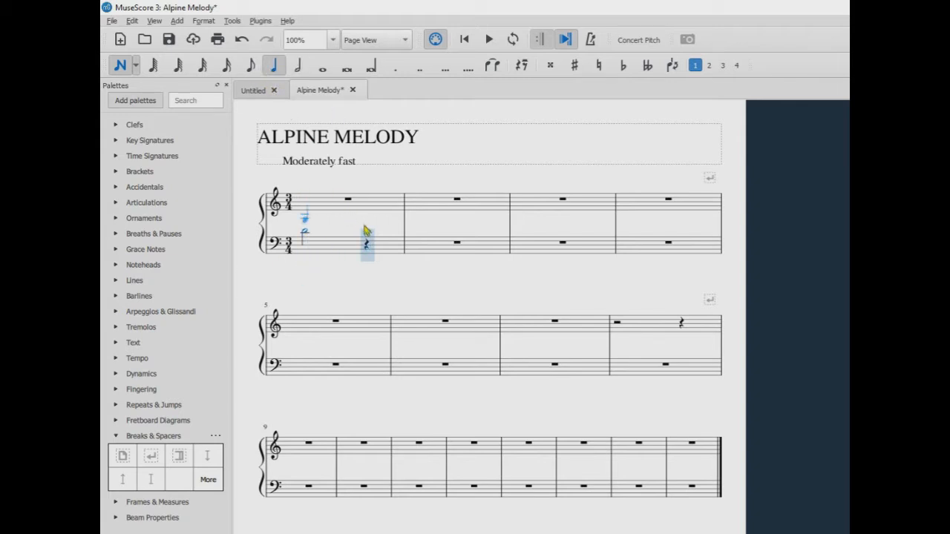
click(382, 233)
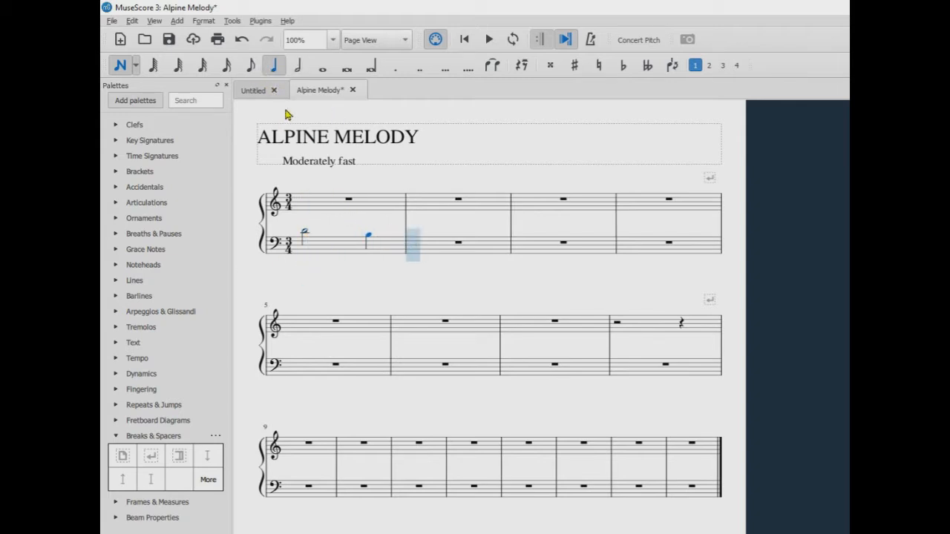
In the bass staff, enter a G3 half note and B3 quarter note in measure 2, and a D4 half note and C4 quarter note in measure 3.
click(296, 66)
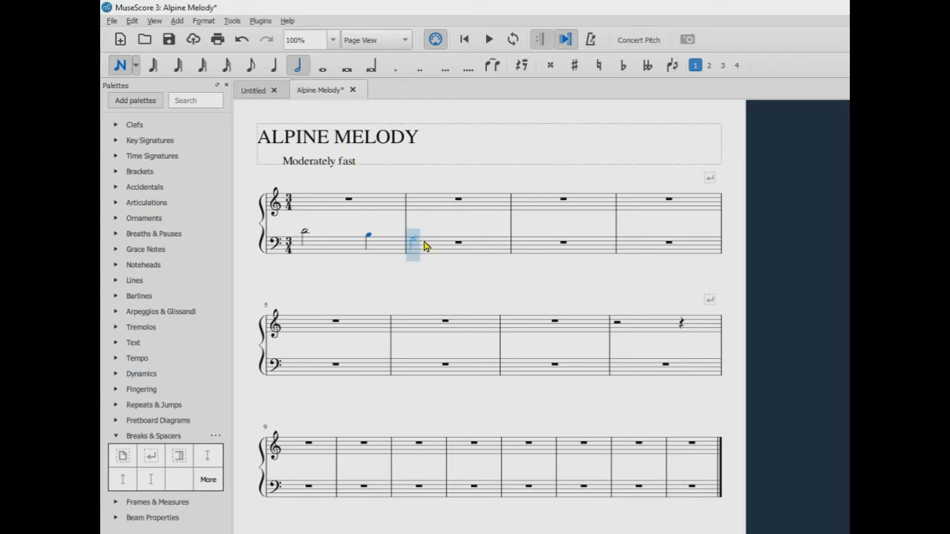
click(425, 245)
click(273, 65)
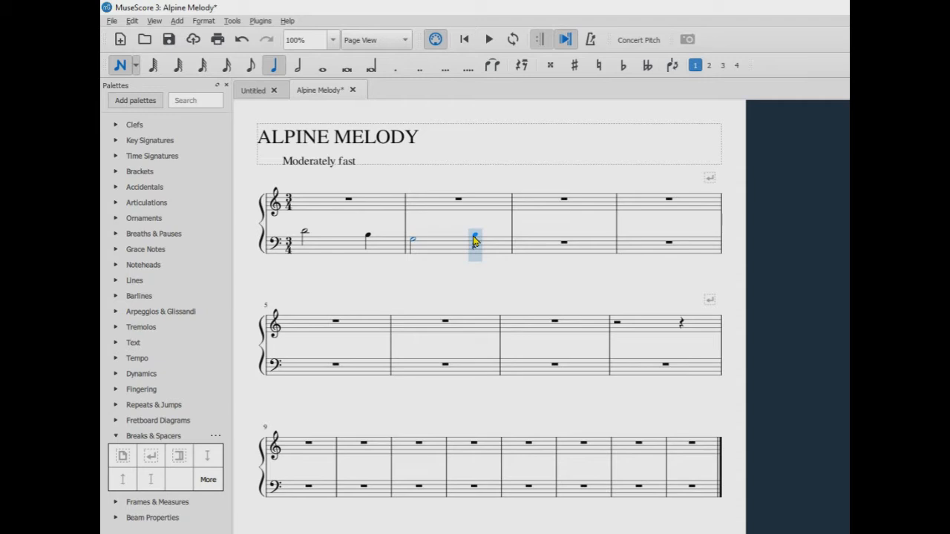
click(474, 239)
click(297, 65)
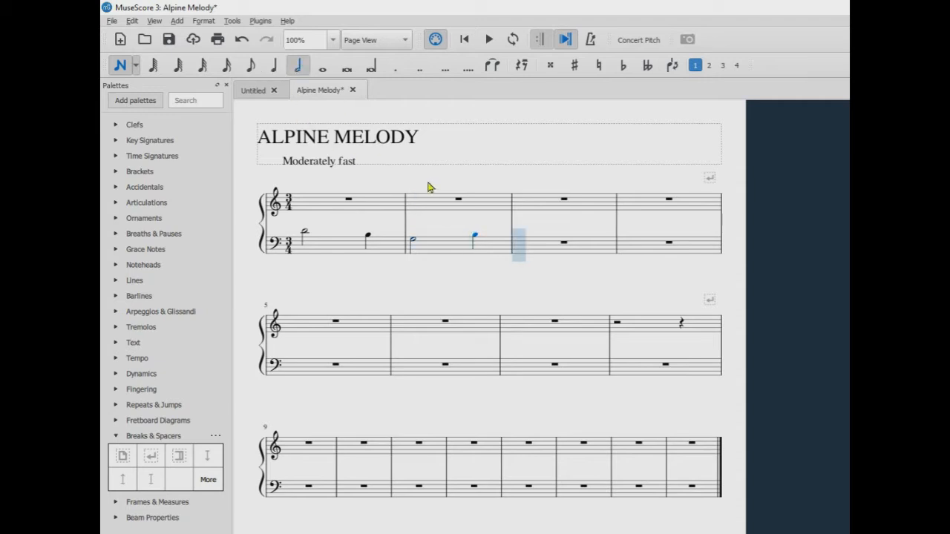
click(532, 236)
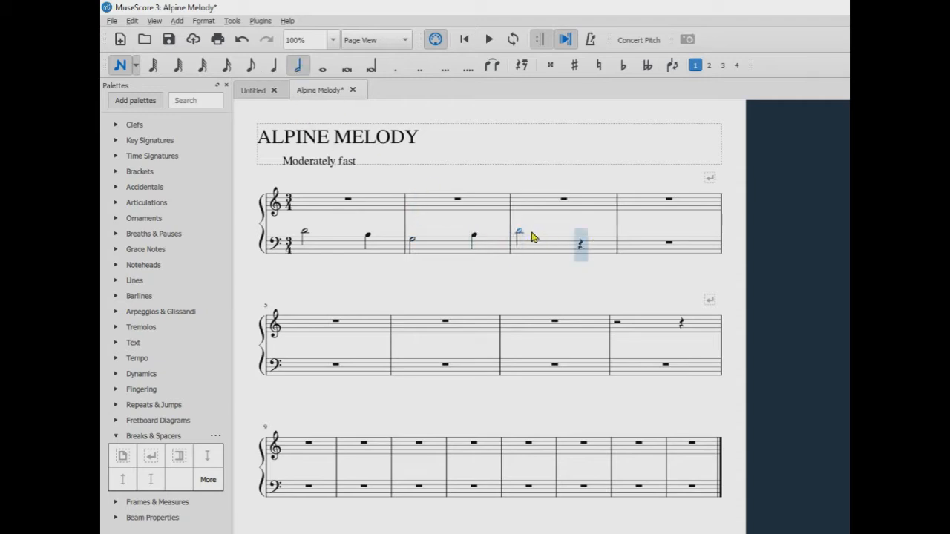
click(274, 65)
click(595, 237)
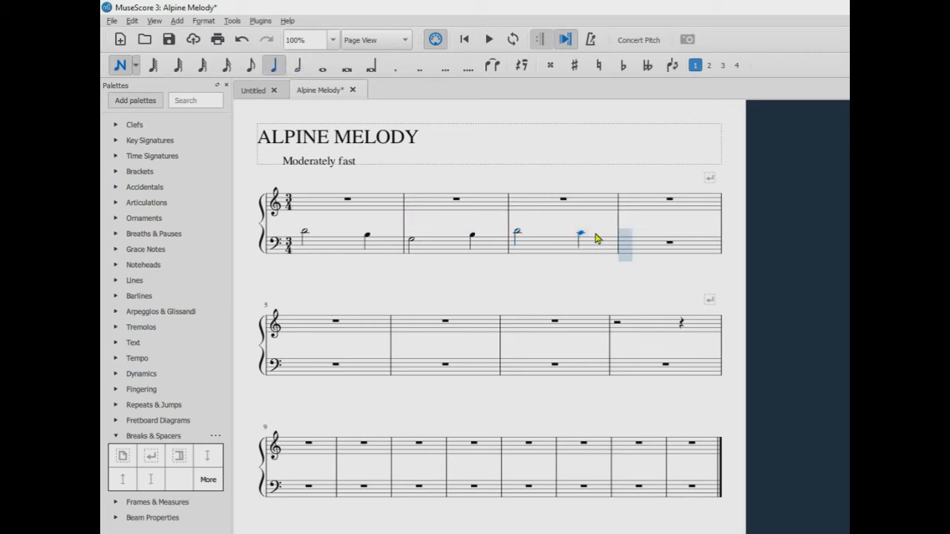
Enter a dotted half note on F3 in measure 4 of the bass staff and raise it to F-sharp.
click(299, 65)
click(394, 65)
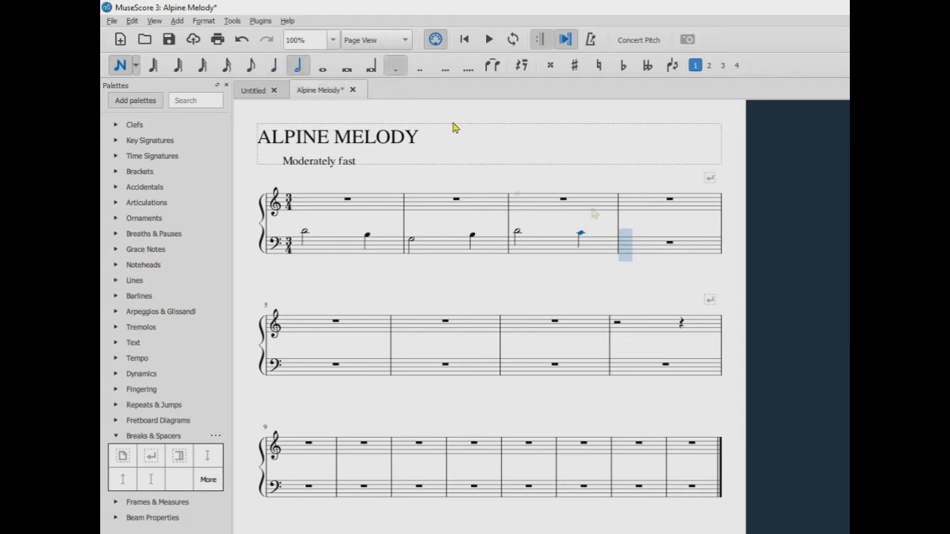
click(628, 243)
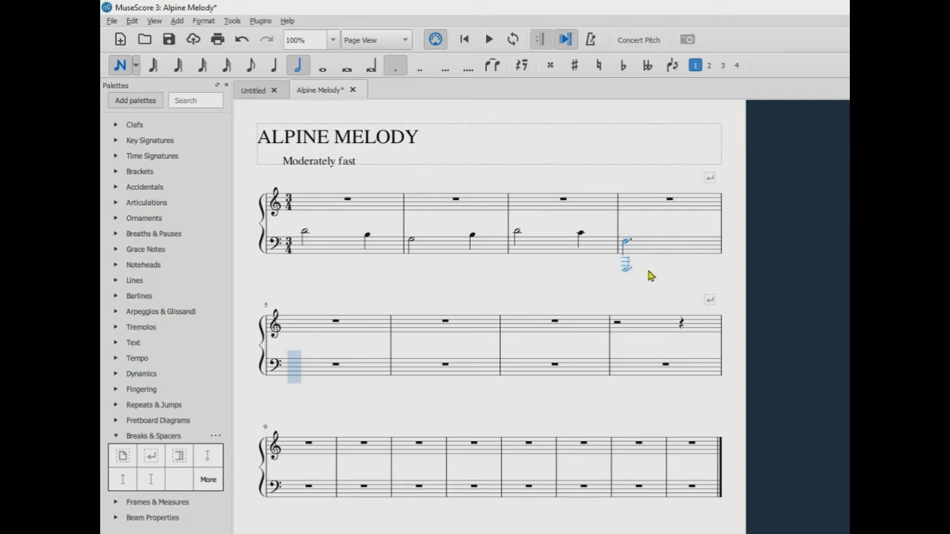
key(Up)
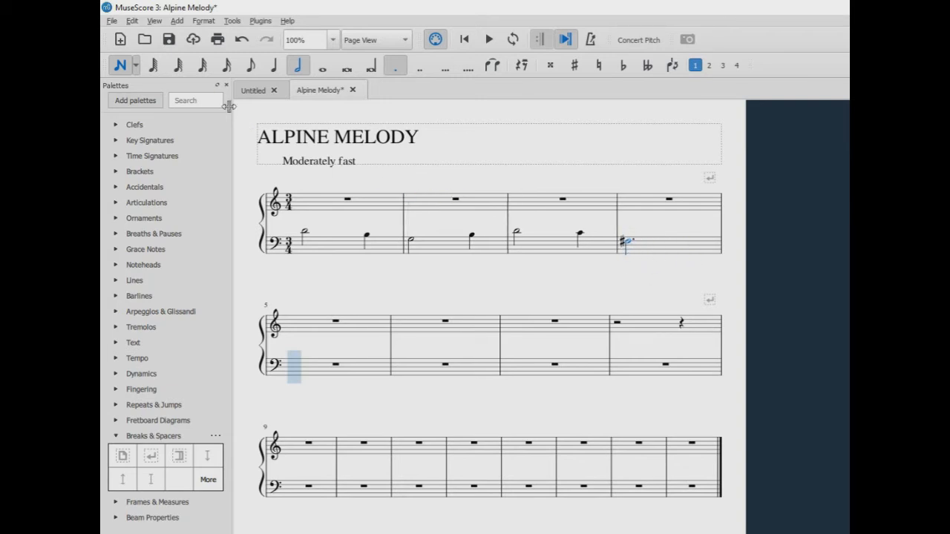
Add a p dynamic to the first bass note of measure 1 and move it up between the two staves.
click(118, 67)
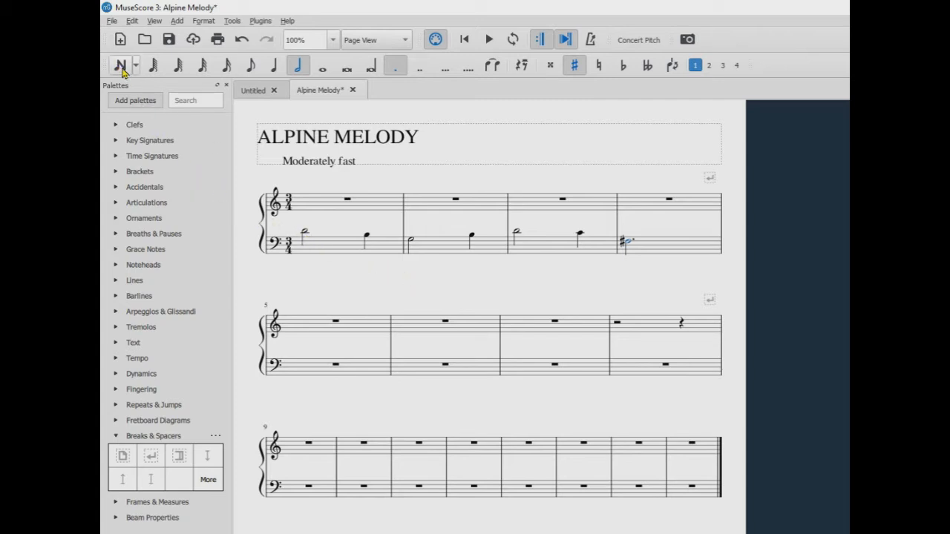
click(304, 234)
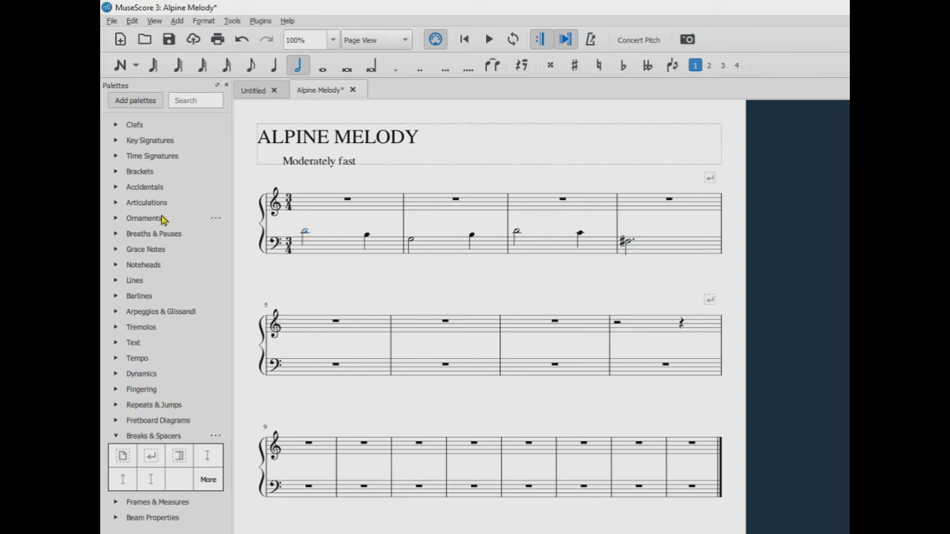
click(115, 374)
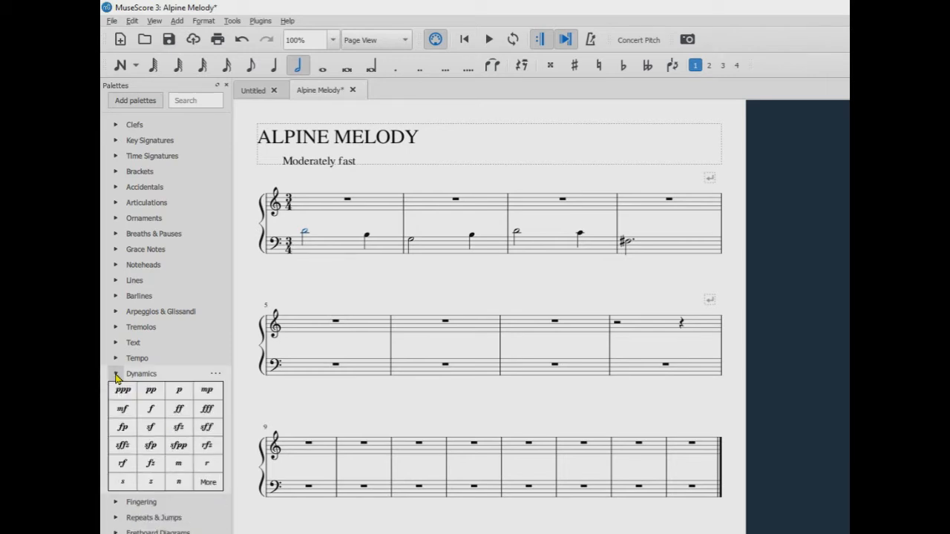
click(178, 390)
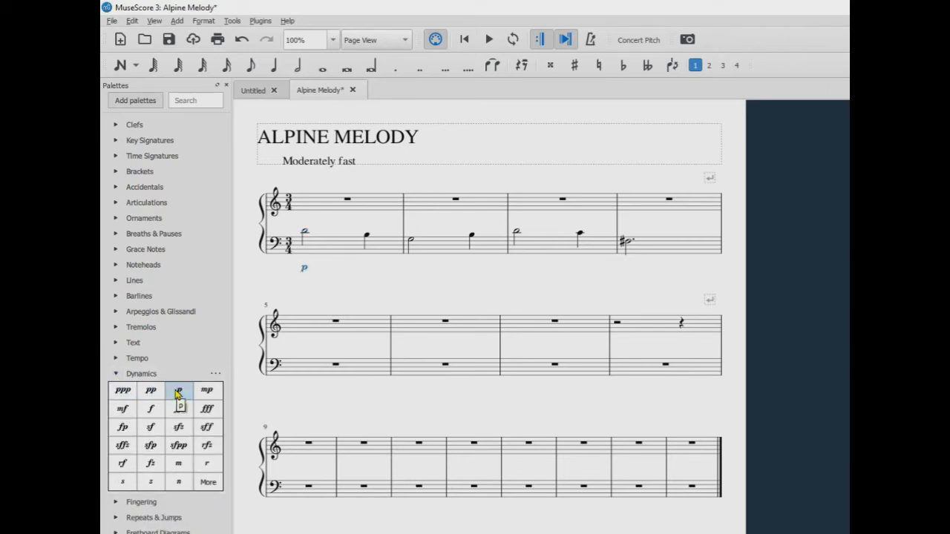
drag(303, 270, 293, 225)
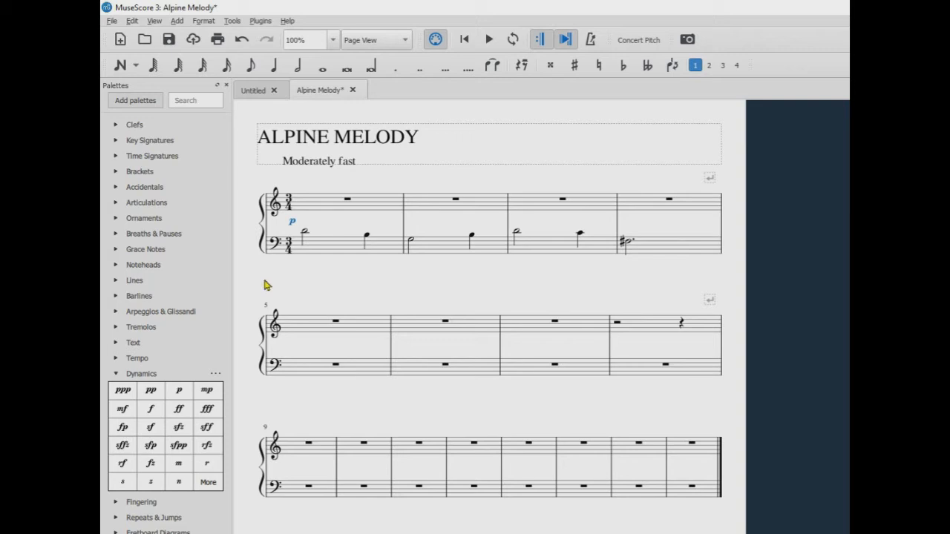
click(259, 279)
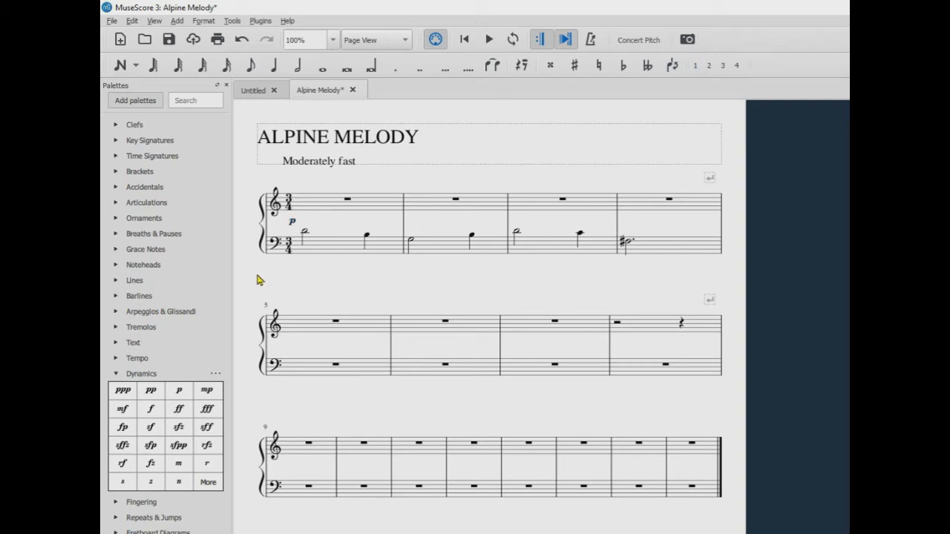
Add one slur spanning all the bass-staff notes from measure 1 through measure 4.
click(336, 252)
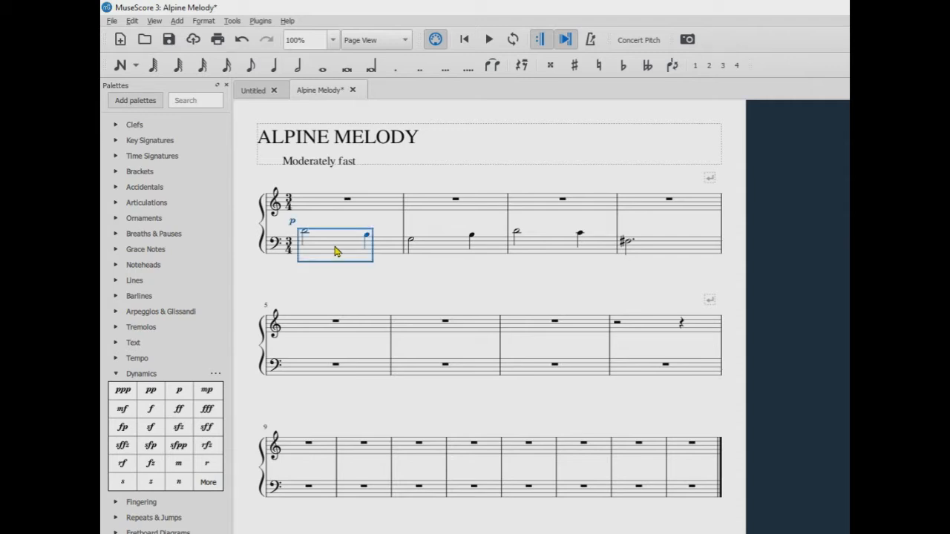
shift+click(656, 250)
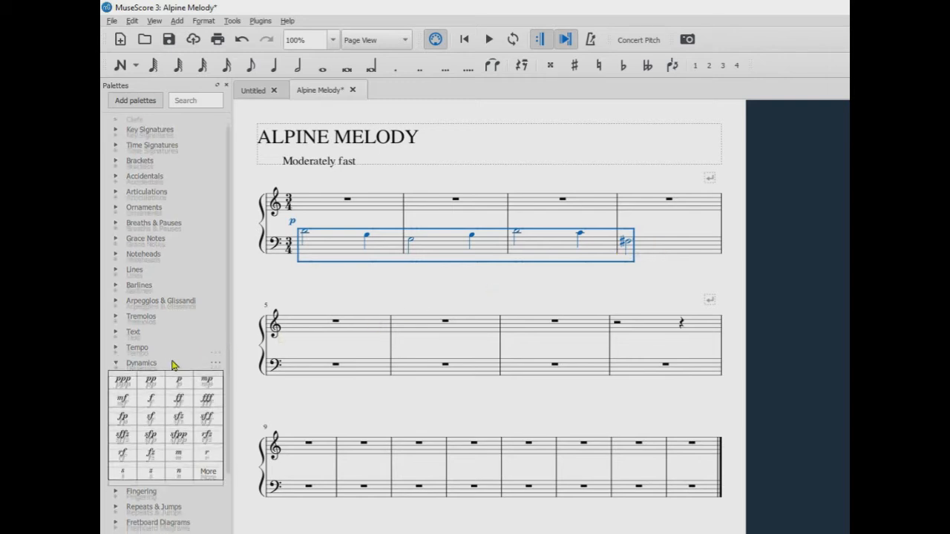
scroll(177, 361, down, 4)
scroll(177, 361, up, 1)
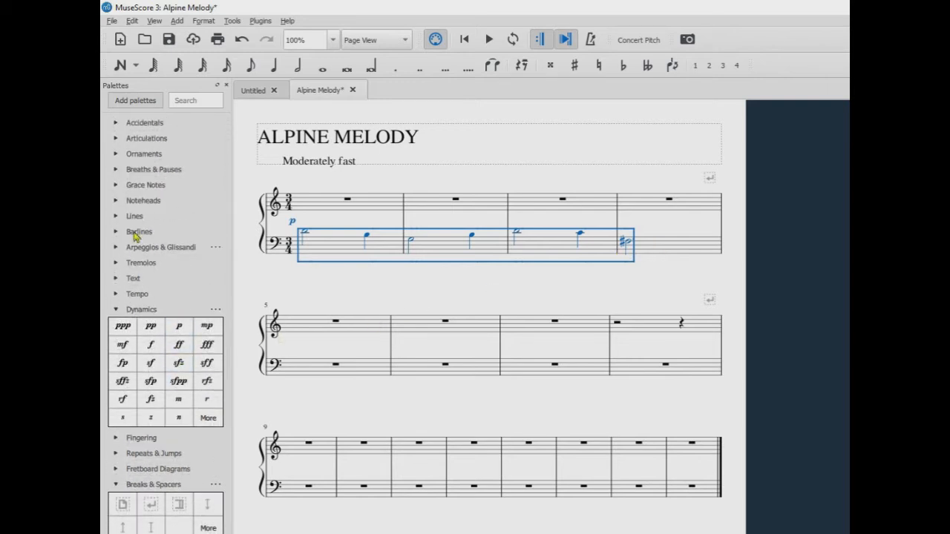
click(114, 218)
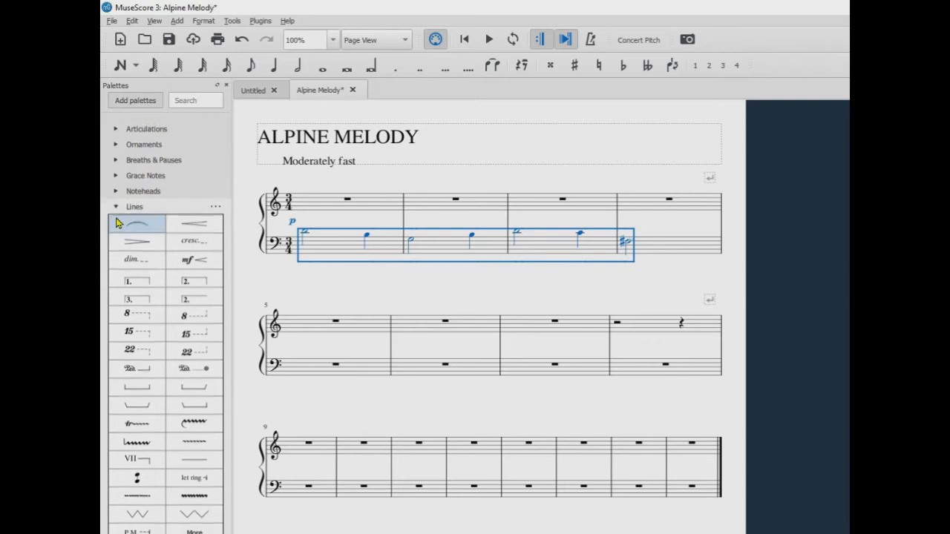
click(154, 223)
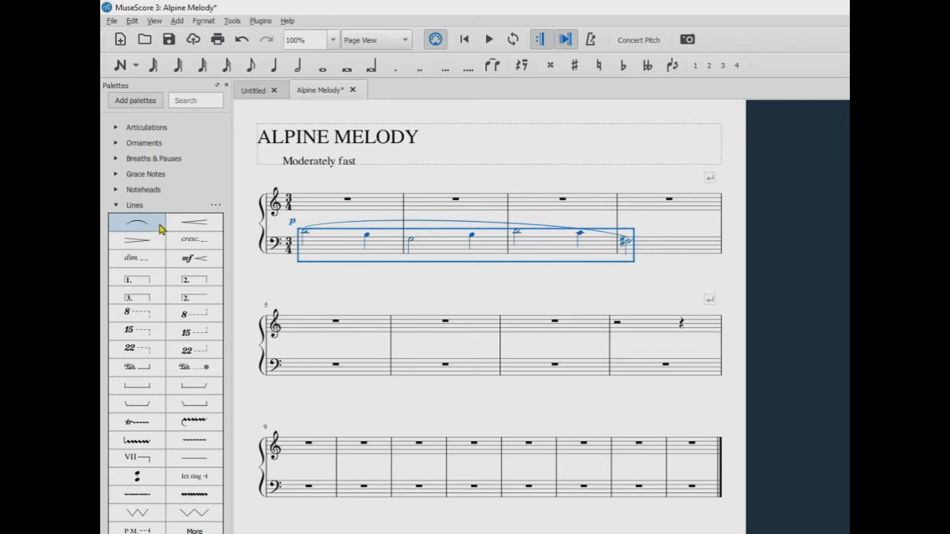
click(738, 189)
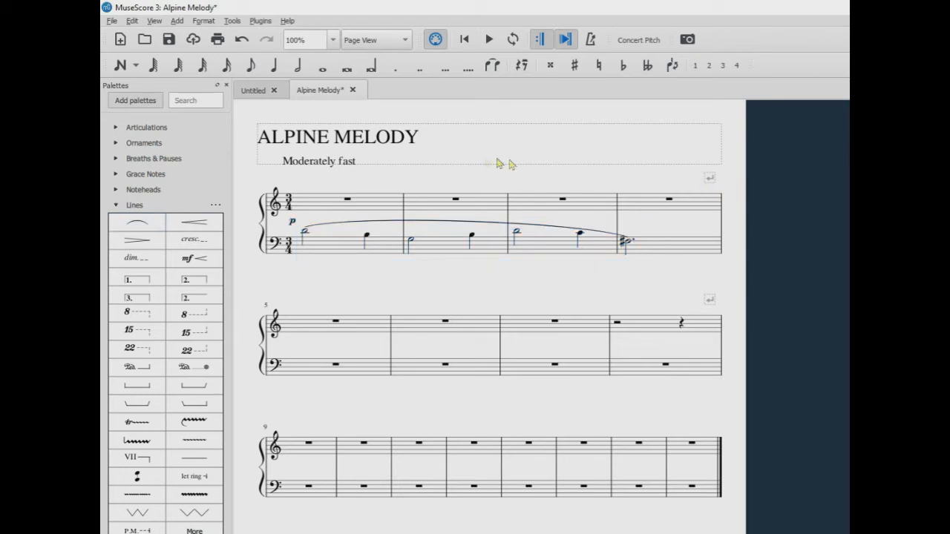
In measure 1 of the treble staff, enter a quarter rest on beat 1 and a G4-B4-D5 quarter-note chord on beat 2.
click(118, 65)
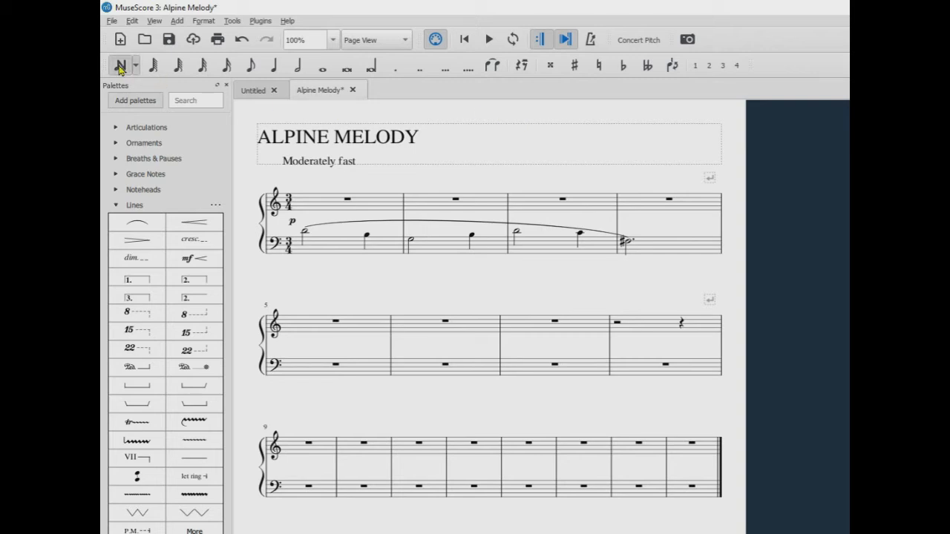
click(522, 66)
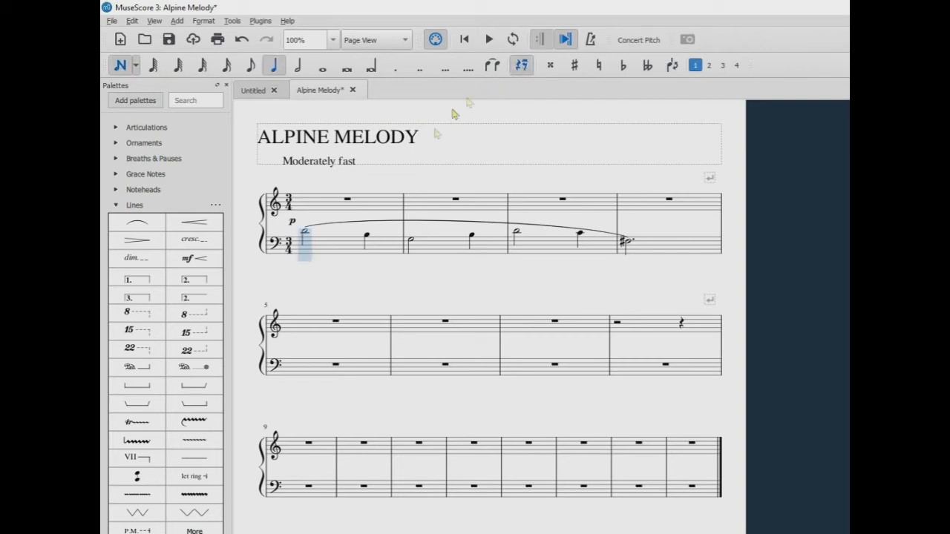
click(317, 208)
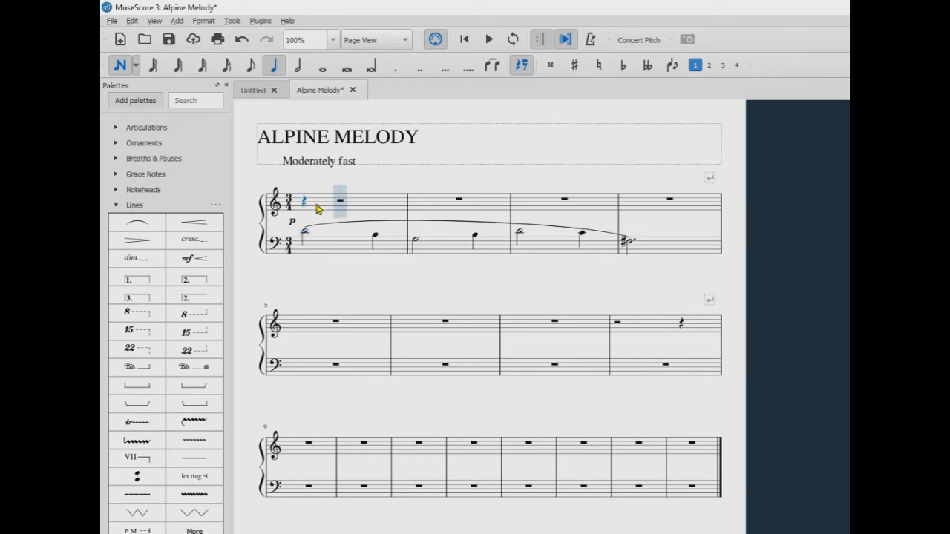
click(275, 69)
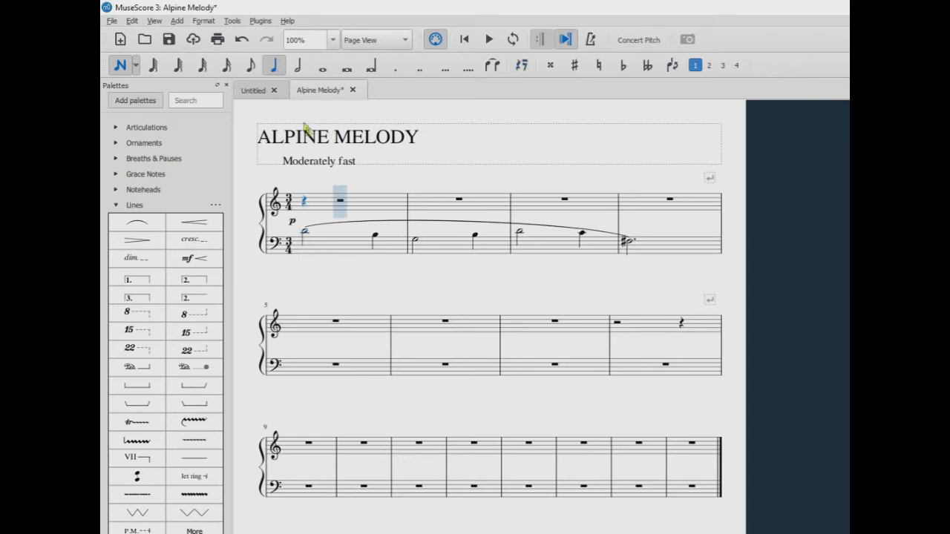
click(334, 208)
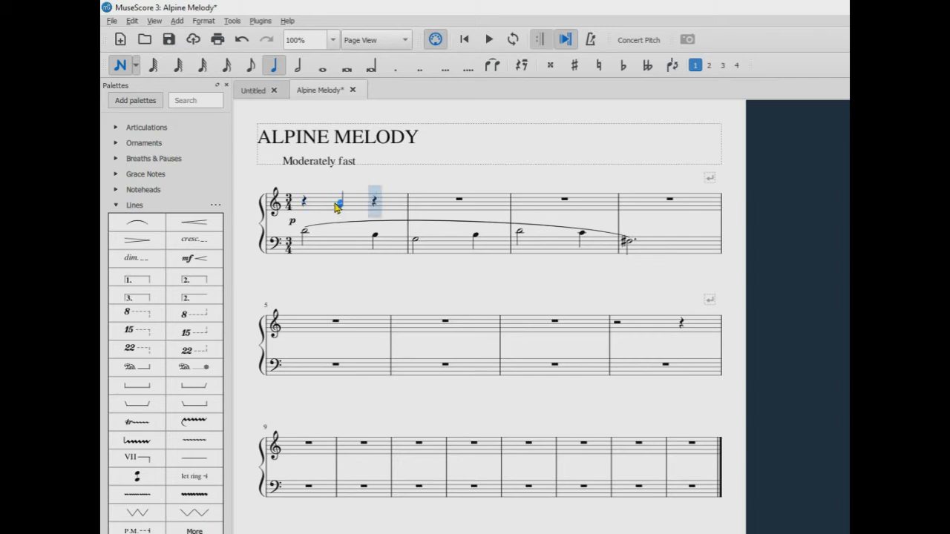
shift+click(335, 207)
Enter a quarter rest on beat 3 of treble measure 1 and undo the stray rest entered over the beat 2 chord.
click(521, 66)
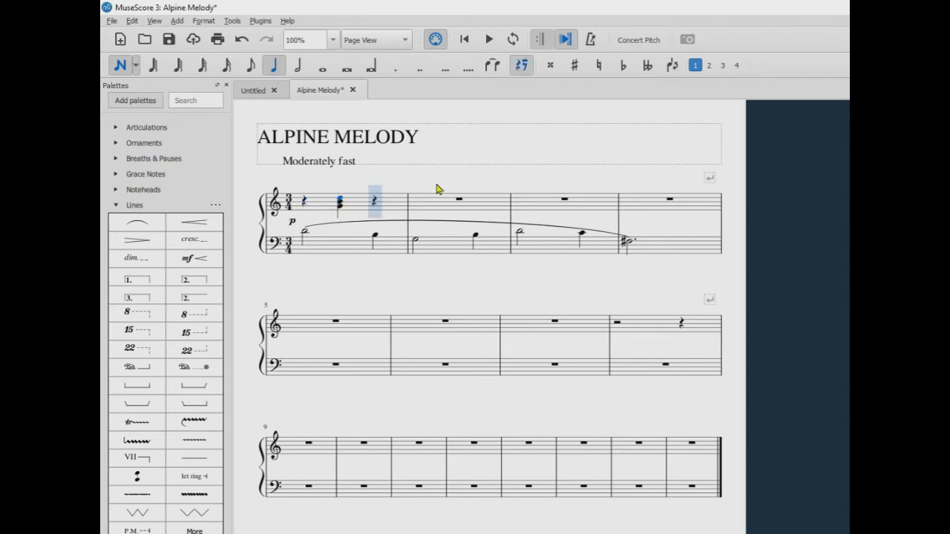
click(382, 207)
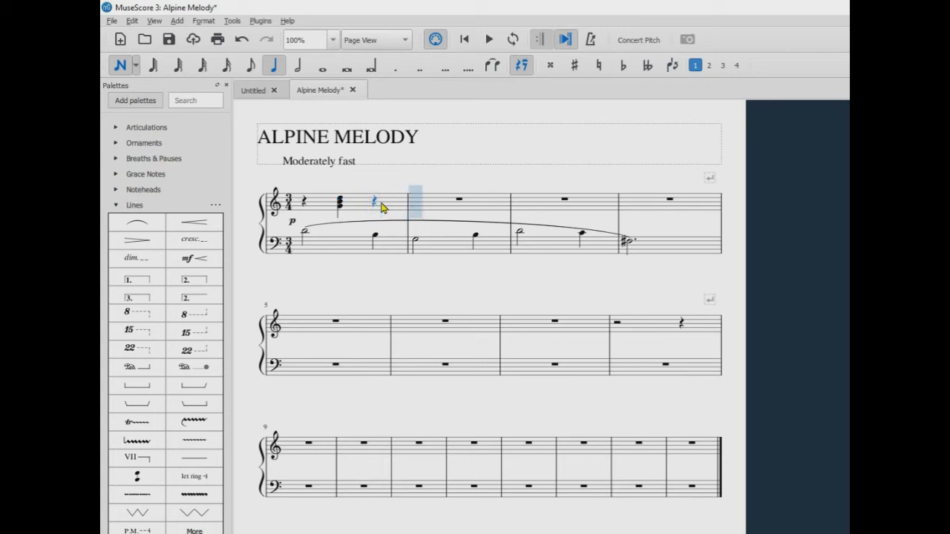
click(354, 210)
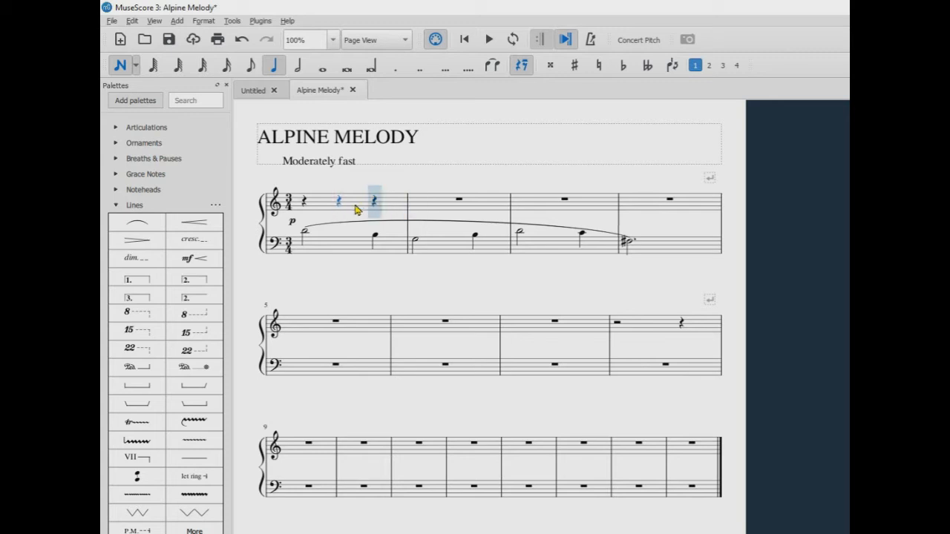
click(241, 39)
click(119, 65)
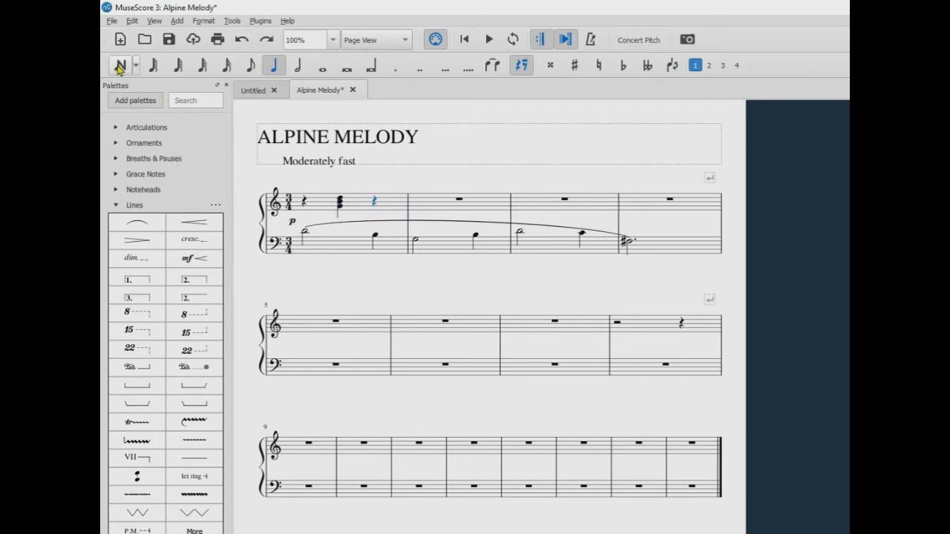
Copy measure 1 of the treble staff into measure 2 of the same staff.
click(321, 208)
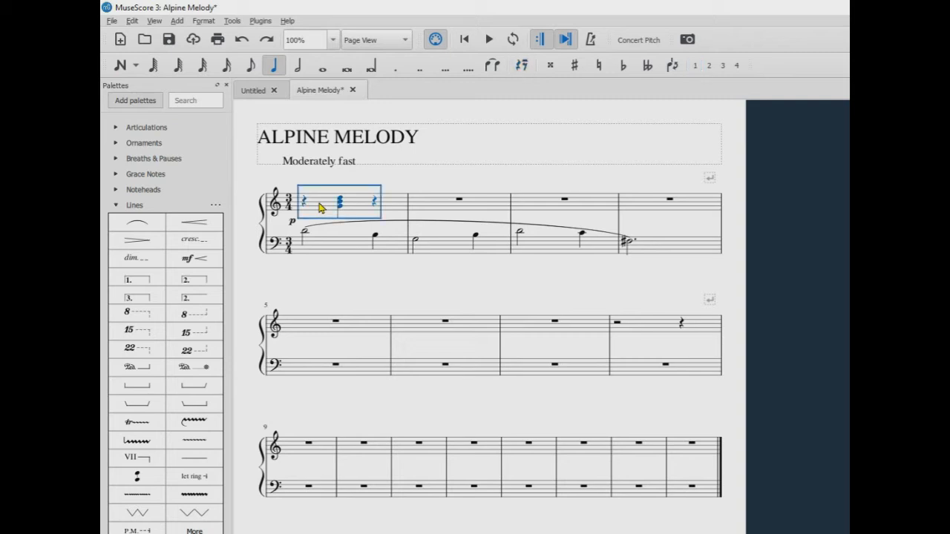
right_click(320, 208)
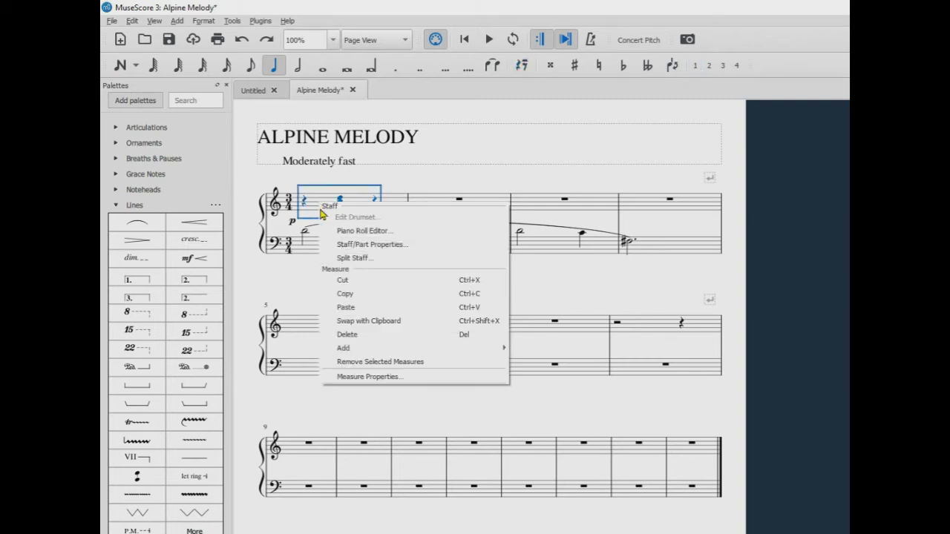
click(345, 294)
click(422, 206)
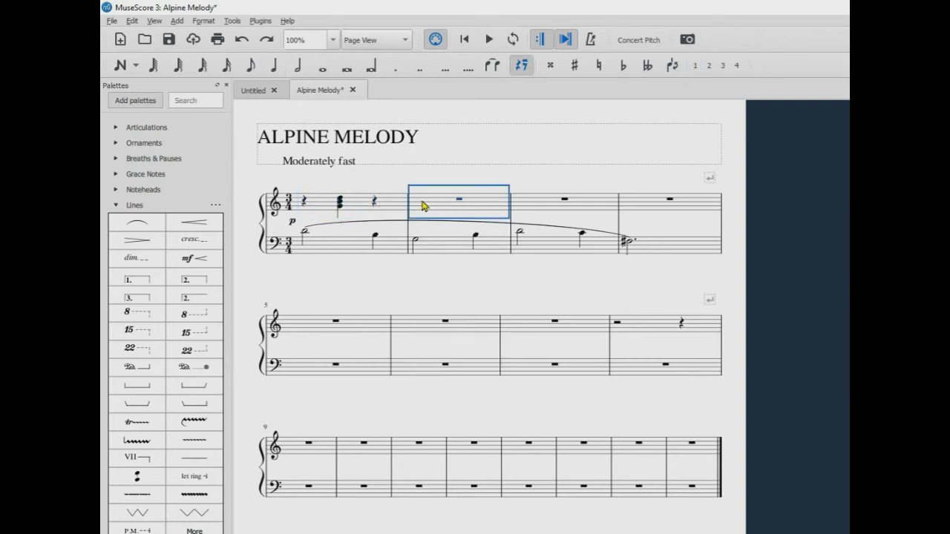
right_click(421, 206)
click(439, 304)
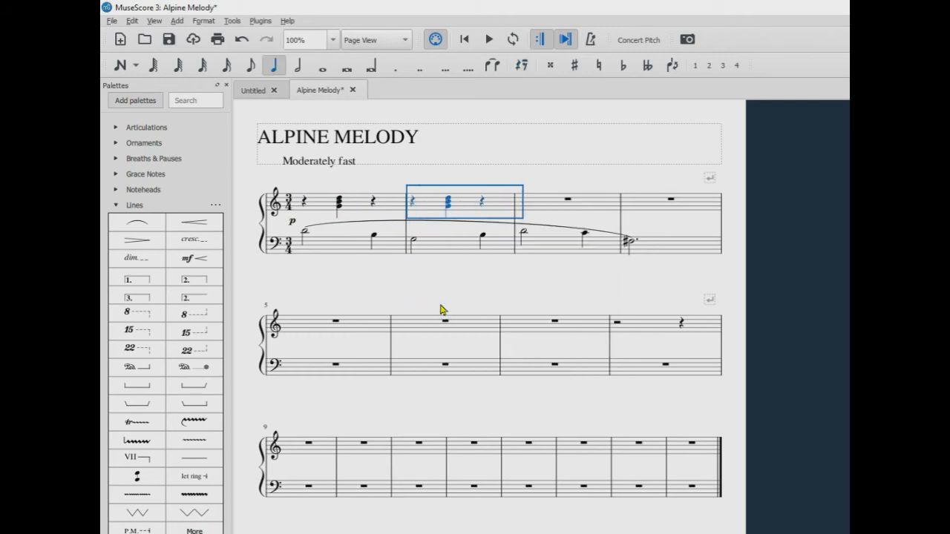
click(732, 172)
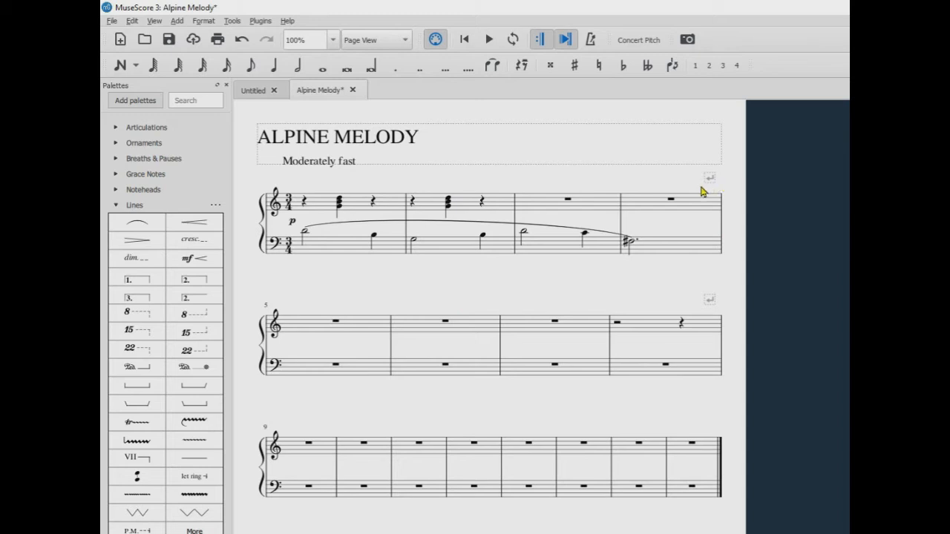
Fill measure 3 of the treble staff with a quarter rest, an F-sharp4-C5-D5 quarter-note chord and another quarter rest.
click(120, 65)
click(520, 68)
click(521, 202)
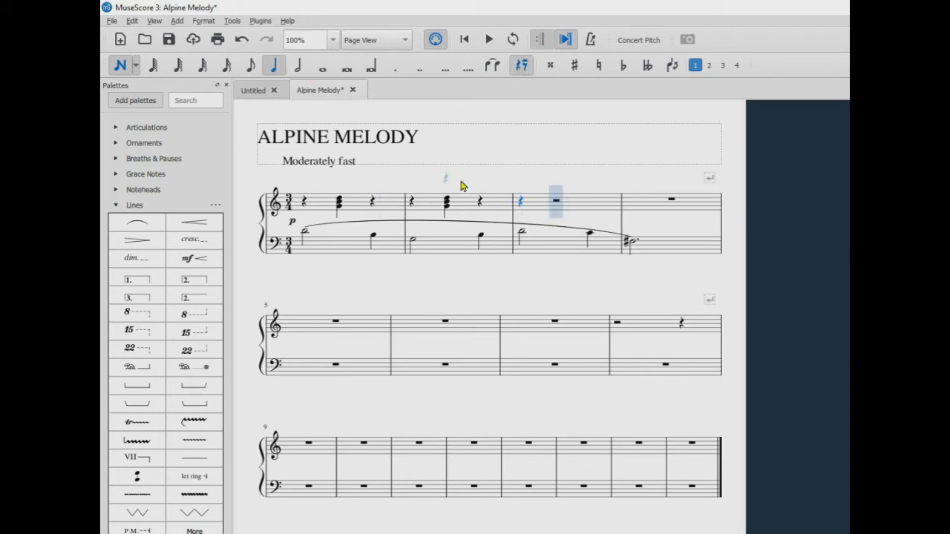
click(523, 67)
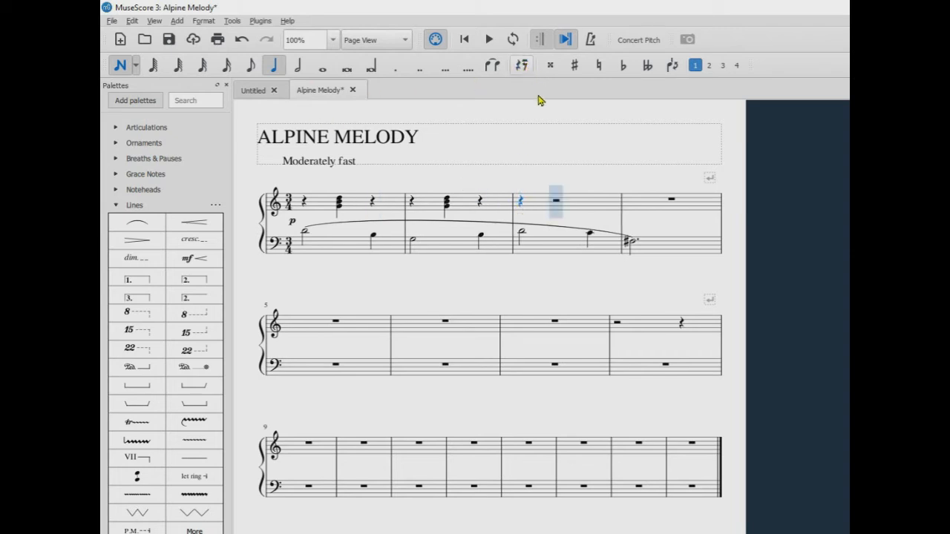
click(561, 201)
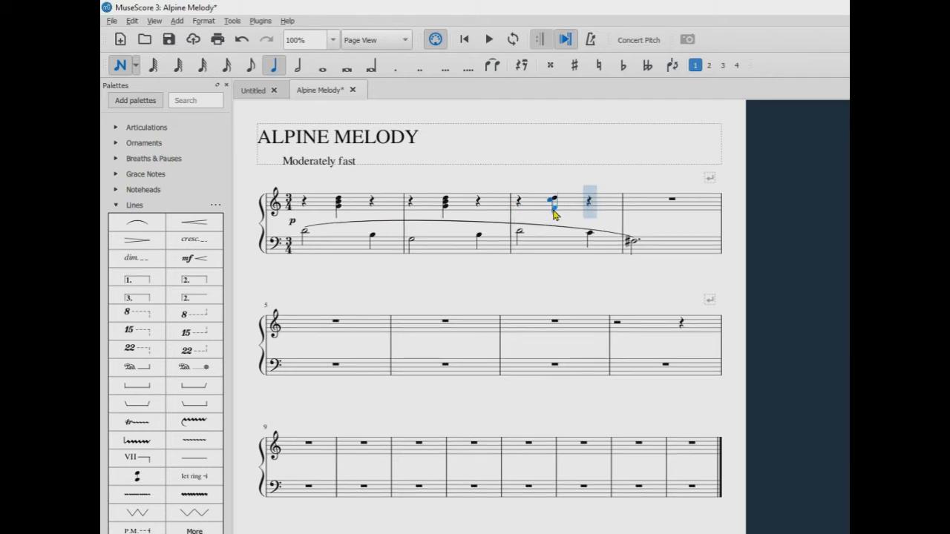
shift+click(560, 210)
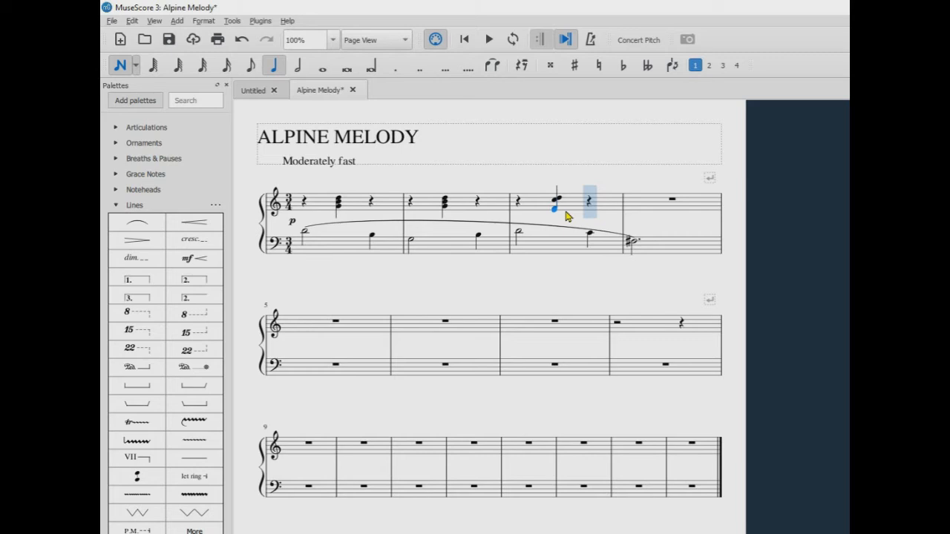
key(Up)
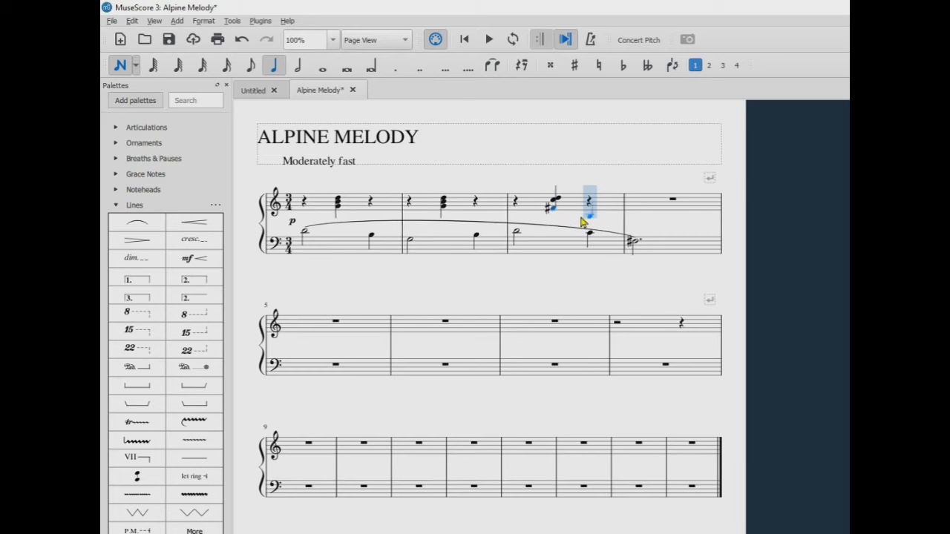
click(521, 65)
key(0)
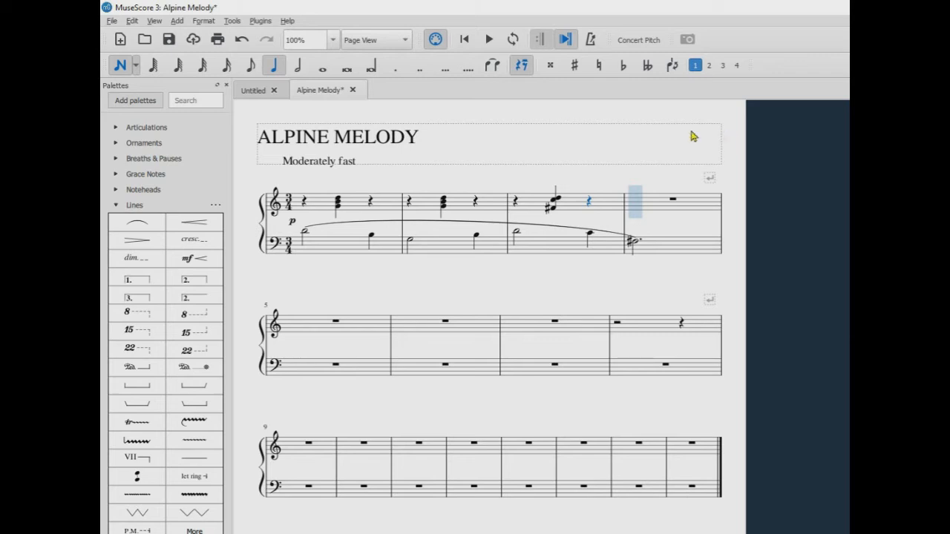
click(120, 68)
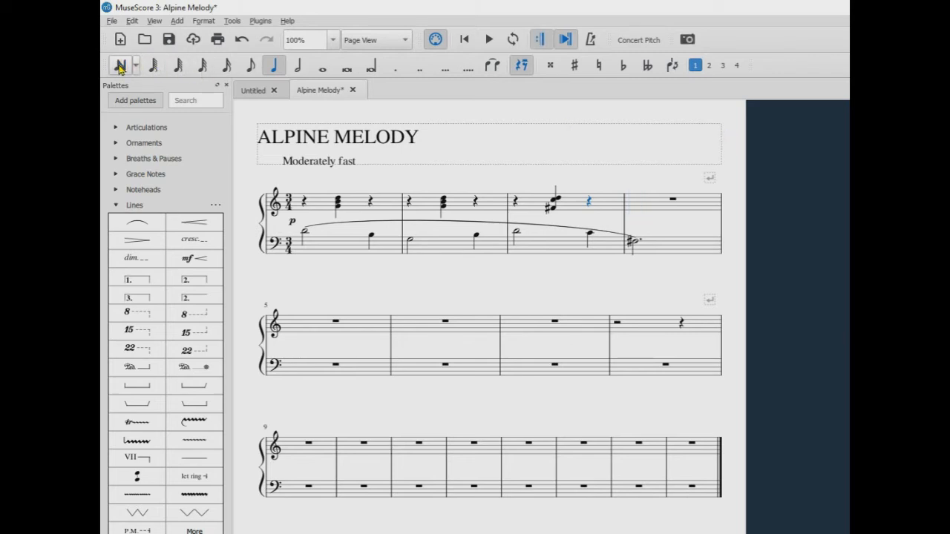
Copy measure 3 of the treble staff into measure 4 of the same staff.
click(529, 207)
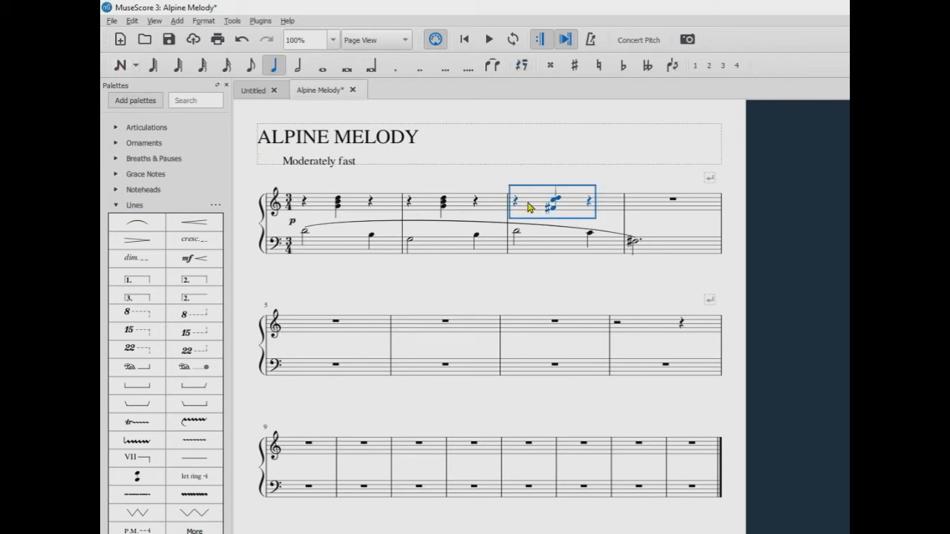
right_click(570, 203)
click(594, 292)
click(635, 207)
right_click(635, 207)
click(661, 304)
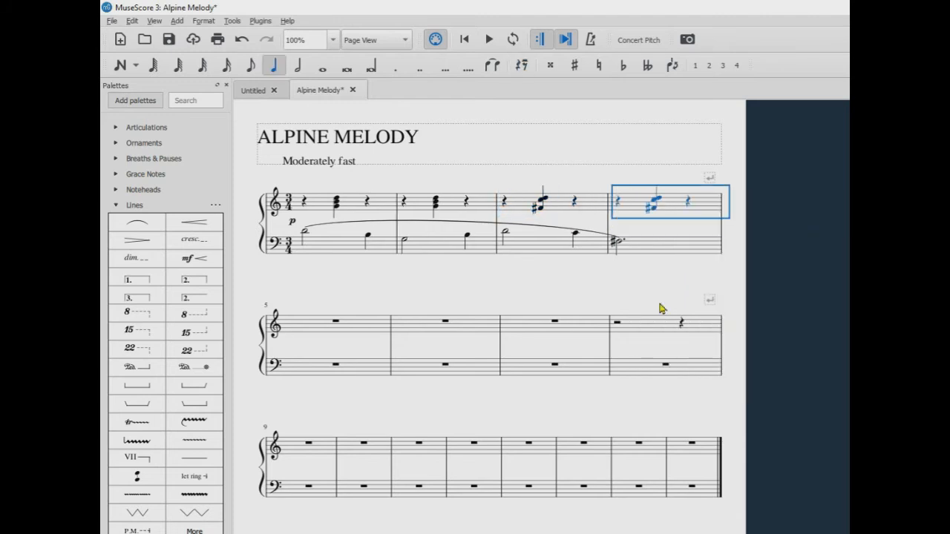
Replace the beat 3 rest in treble measure 4 with an F-sharp4-C5-D5 quarter-note chord.
click(737, 172)
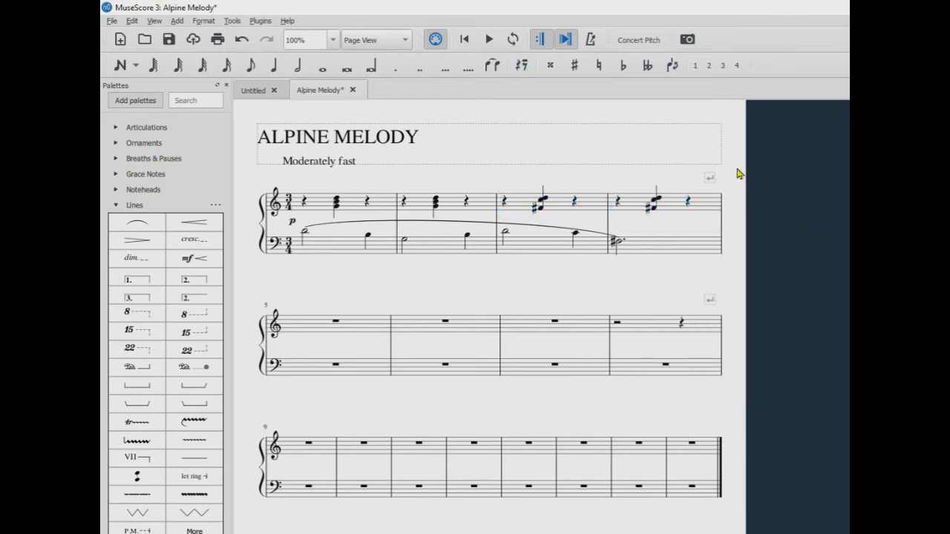
click(121, 65)
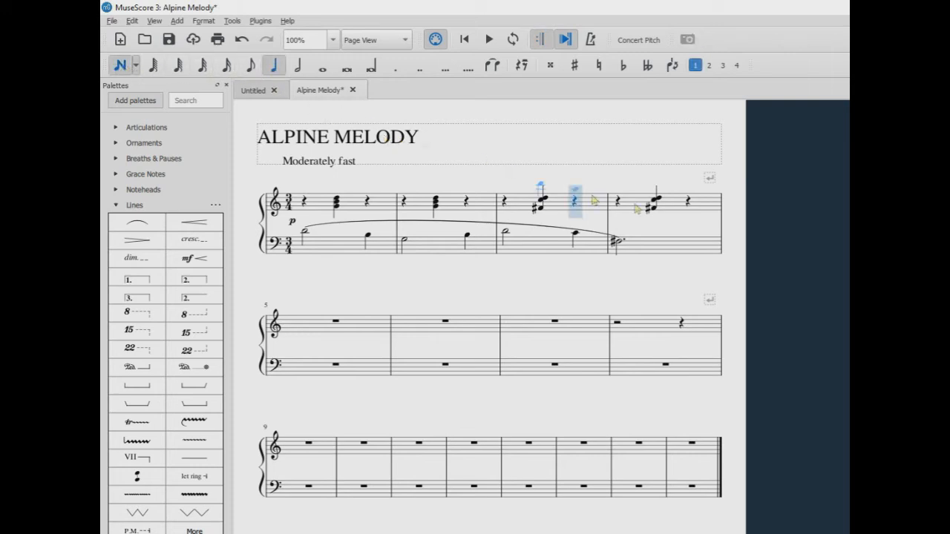
click(687, 206)
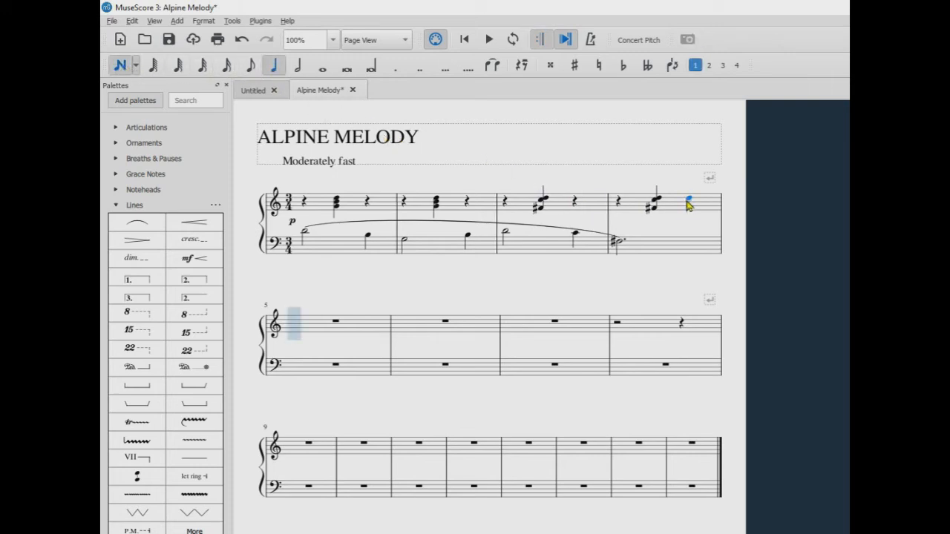
shift+click(687, 209)
key(Up)
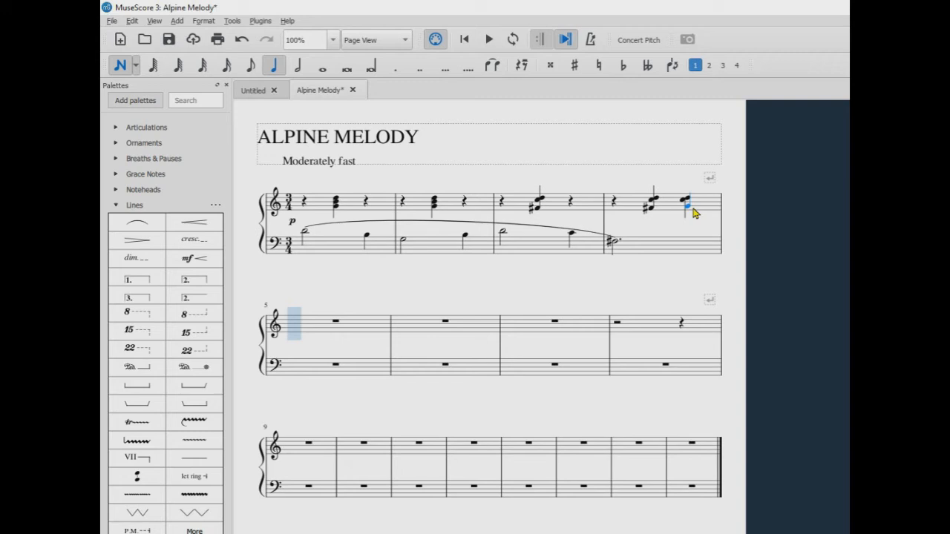
key(Left)
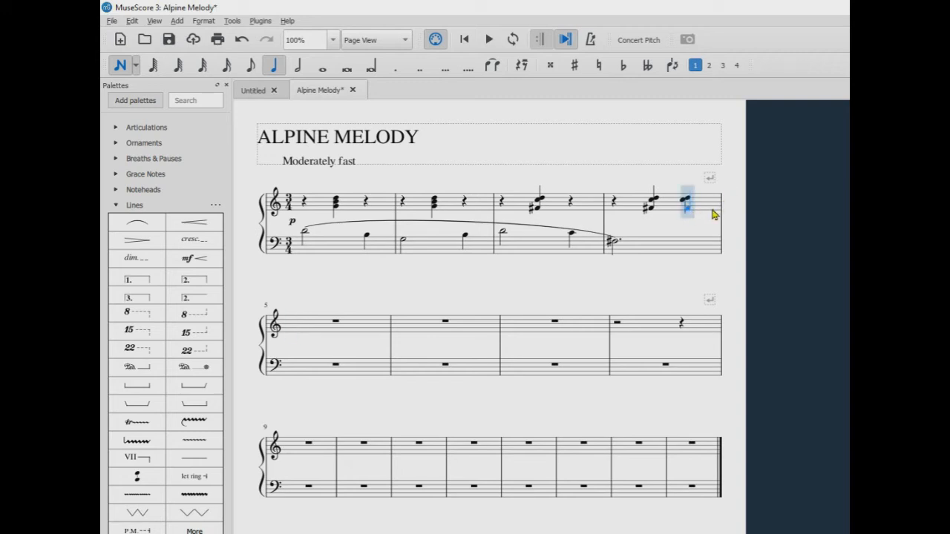
key(Right)
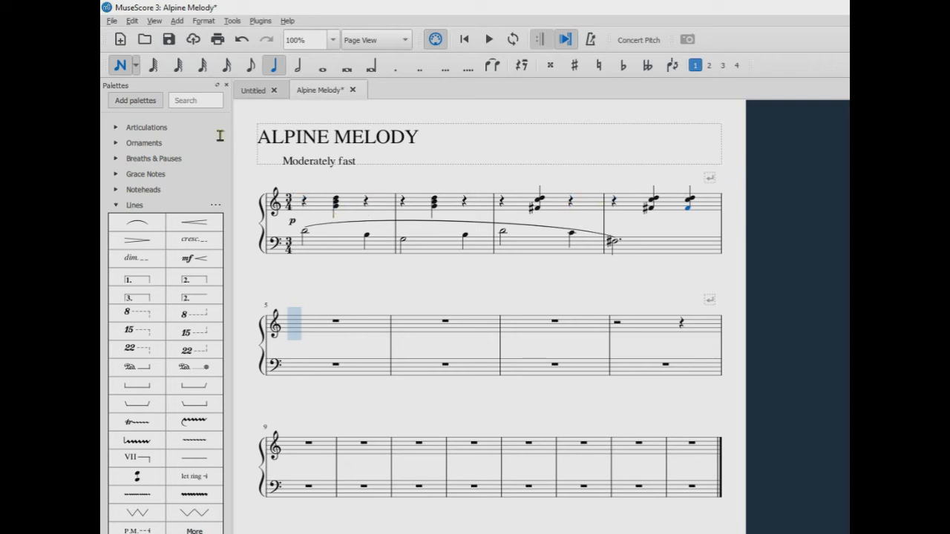
click(120, 65)
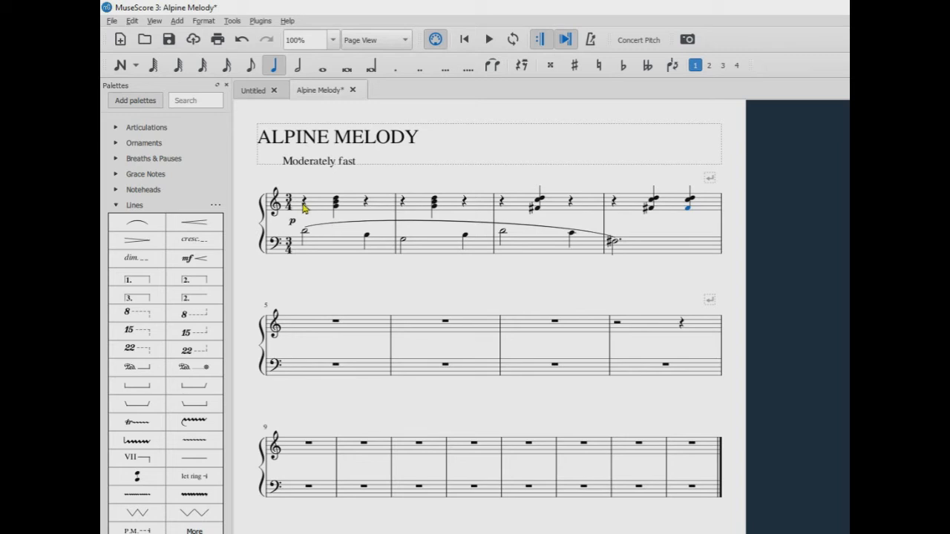
Add the chord symbols G above beat 1 of treble measure 1 and D7 above beat 1 of treble measure 3.
click(304, 202)
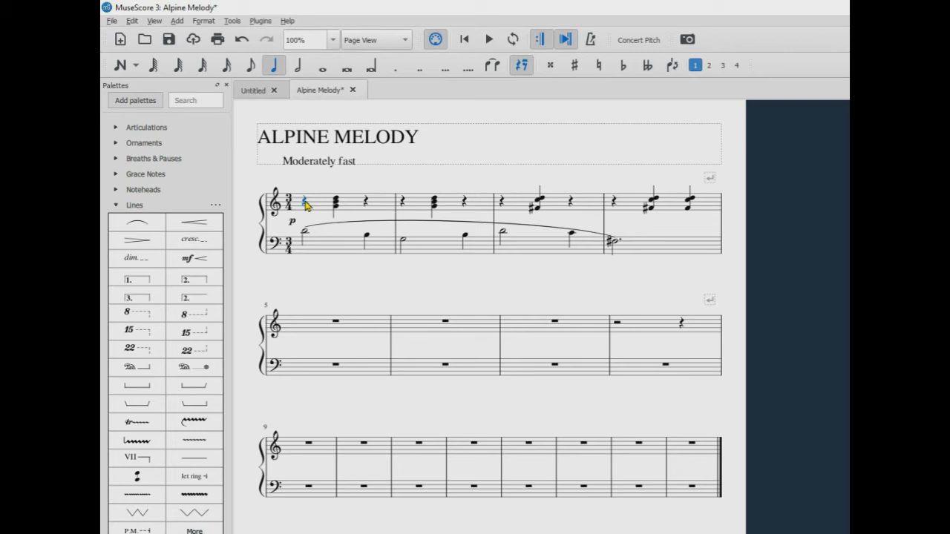
key(space)
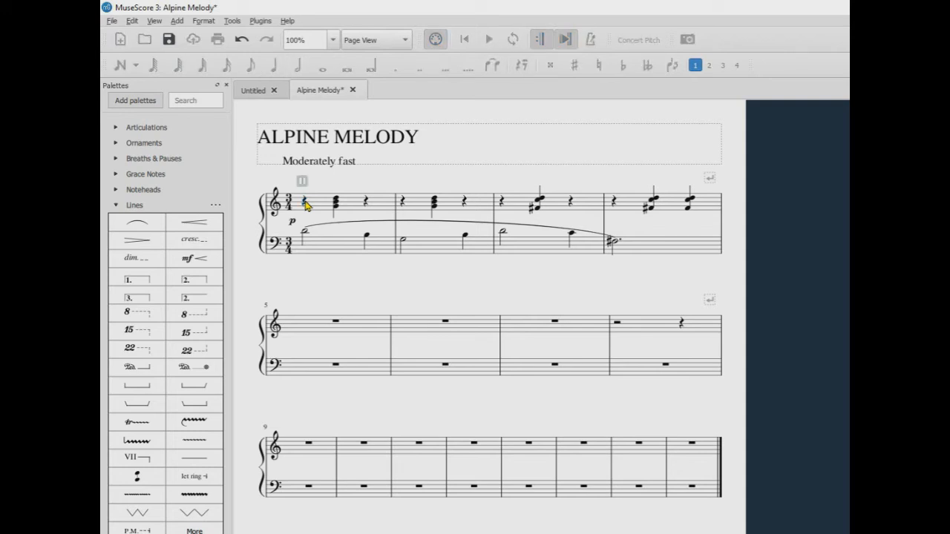
text(G)
click(501, 205)
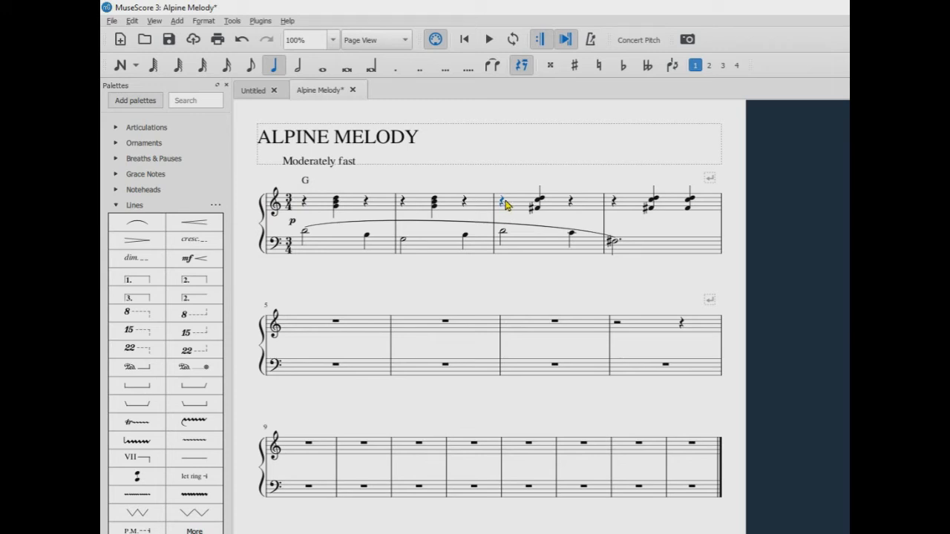
key(ctrl+k)
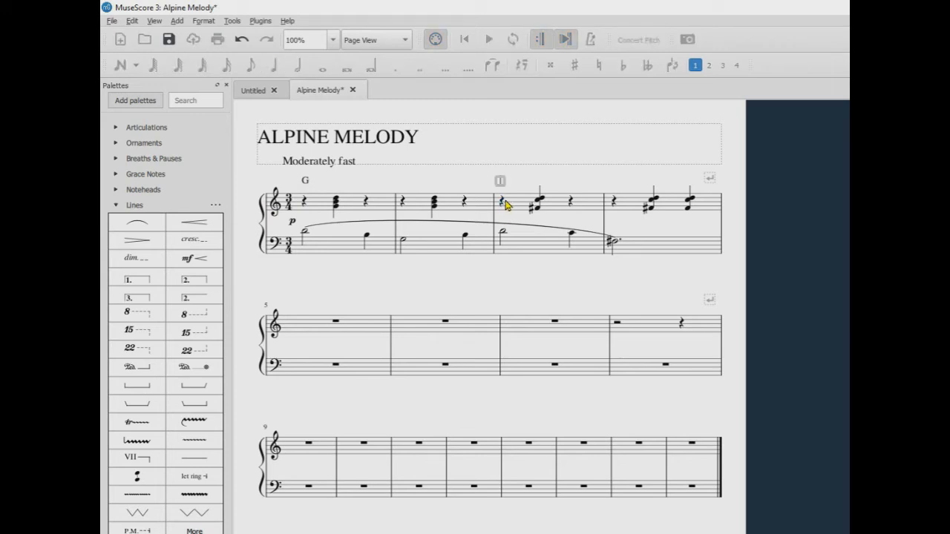
text(D7)
click(732, 208)
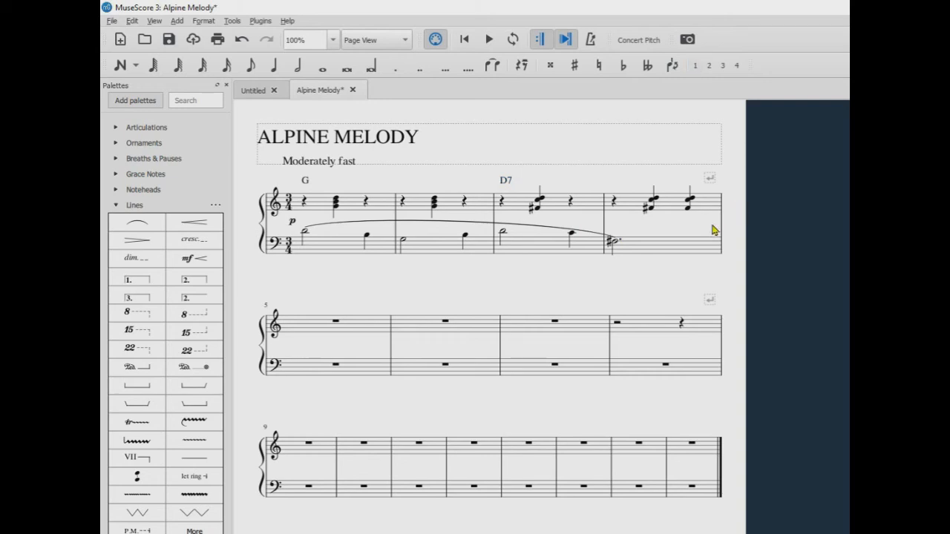
Attach the staff text "1" to the first bass note as a fingering and move it below the bass staff.
click(303, 234)
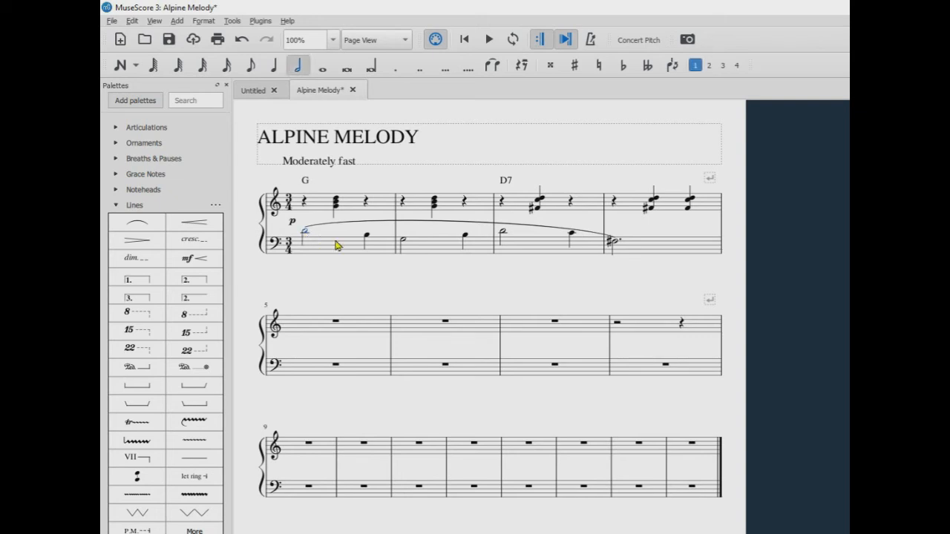
key(ctrl+t)
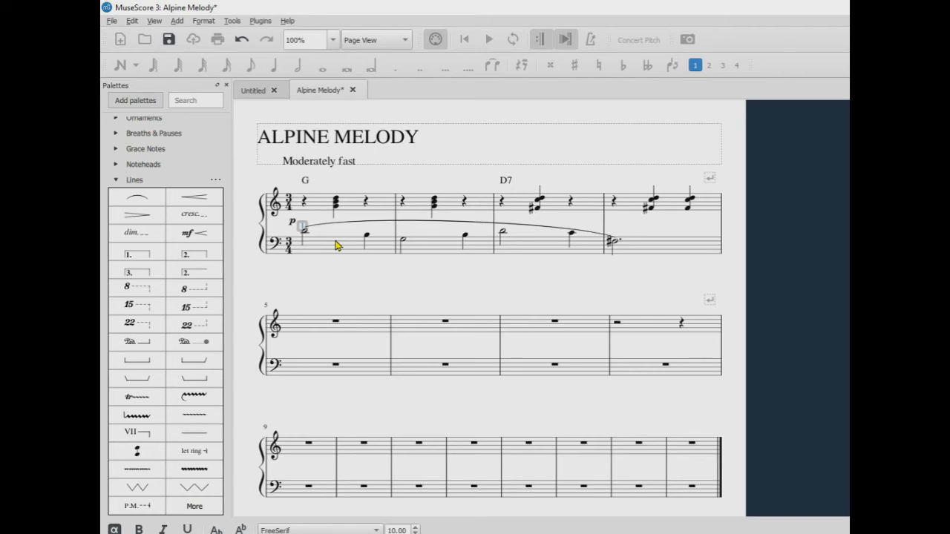
text(1)
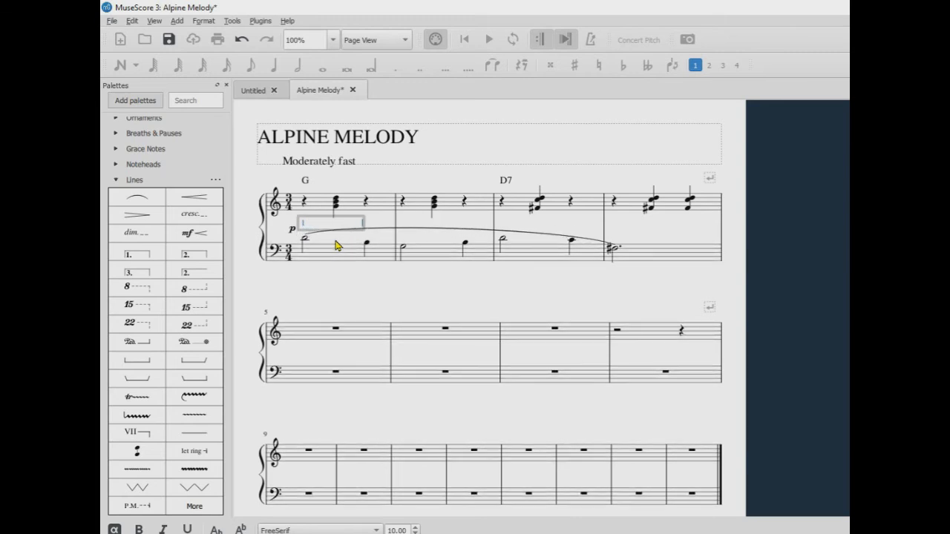
click(310, 294)
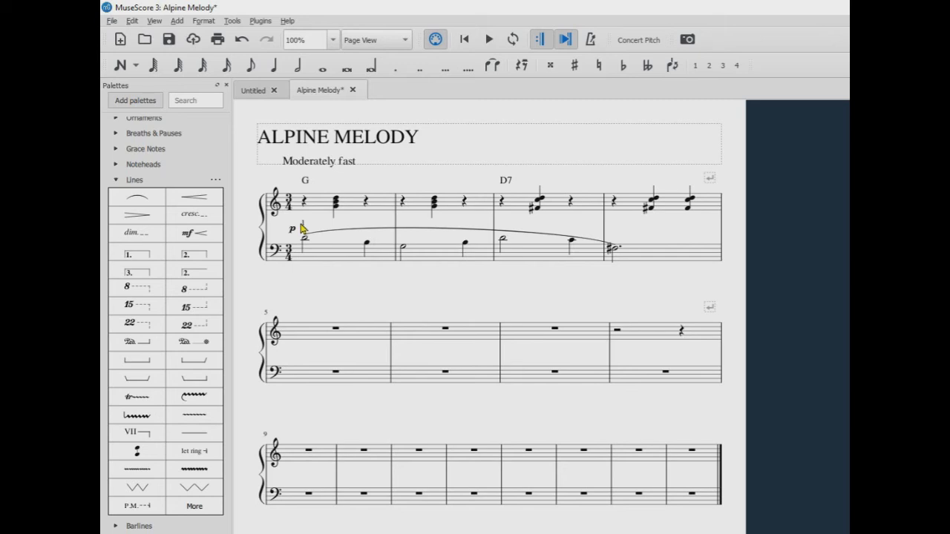
drag(304, 226, 302, 269)
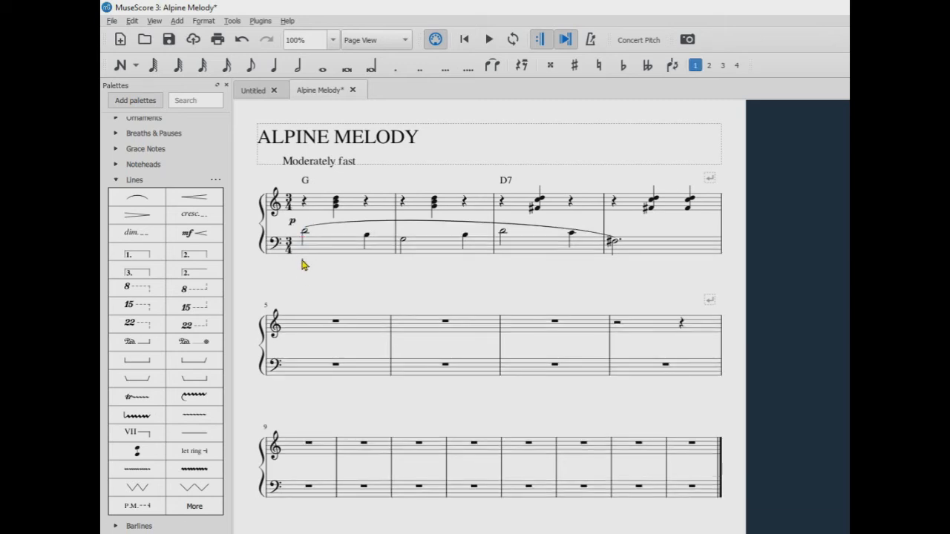
Extend the fingering text under the bass staff to 1, 3, 5, 1, 2, 5, spacing the numbers under their notes through measure 4.
double_click(307, 263)
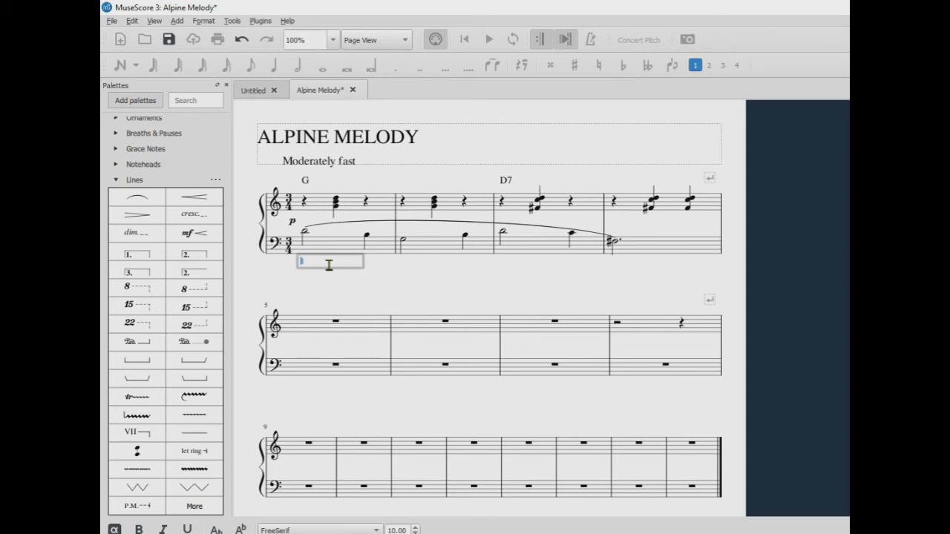
text(1                      )
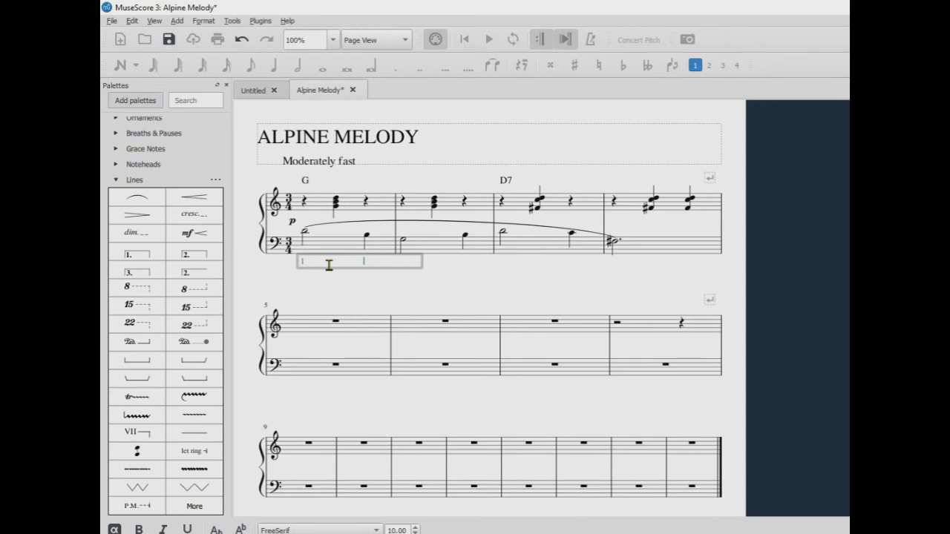
text(  3)
key(BackSpace)
key(BackSpace)
text(5                                )
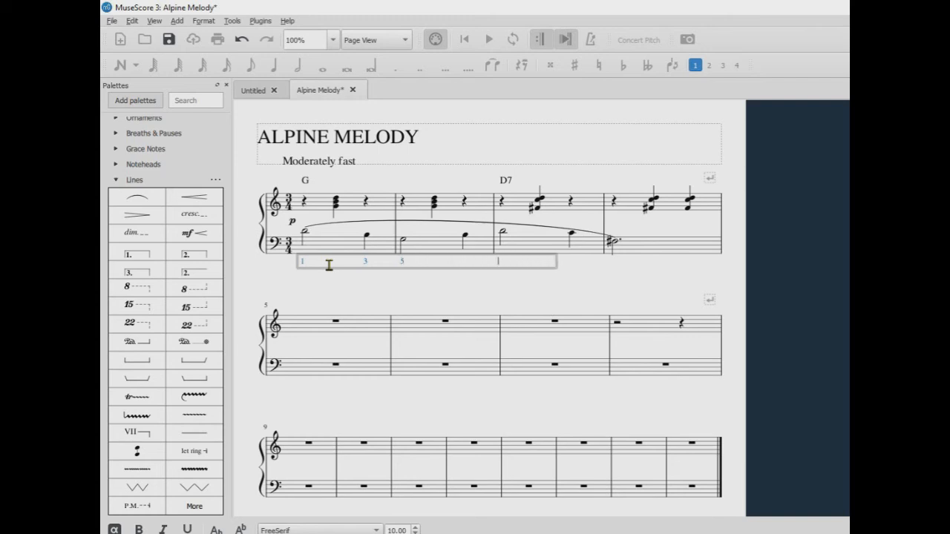
text(  1              )
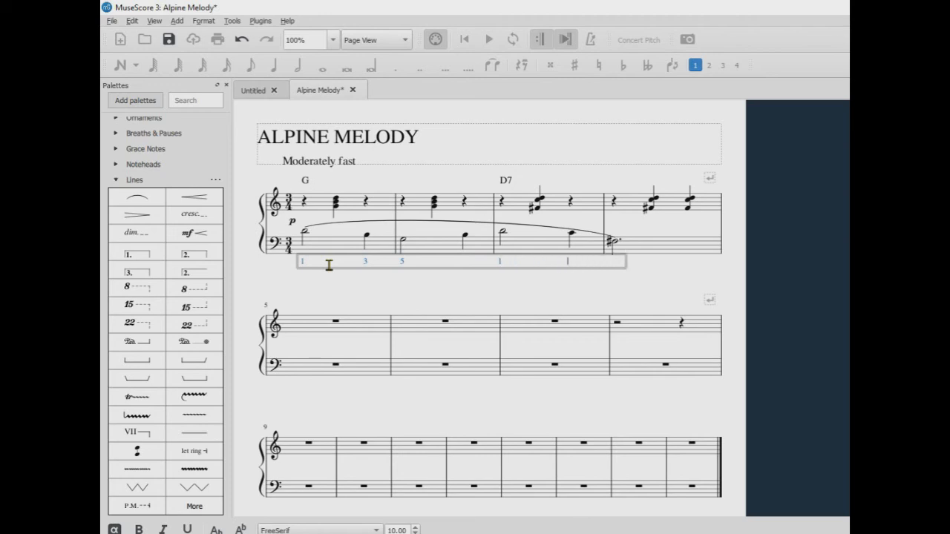
text(        2)
text(            1)
text(5)
click(406, 175)
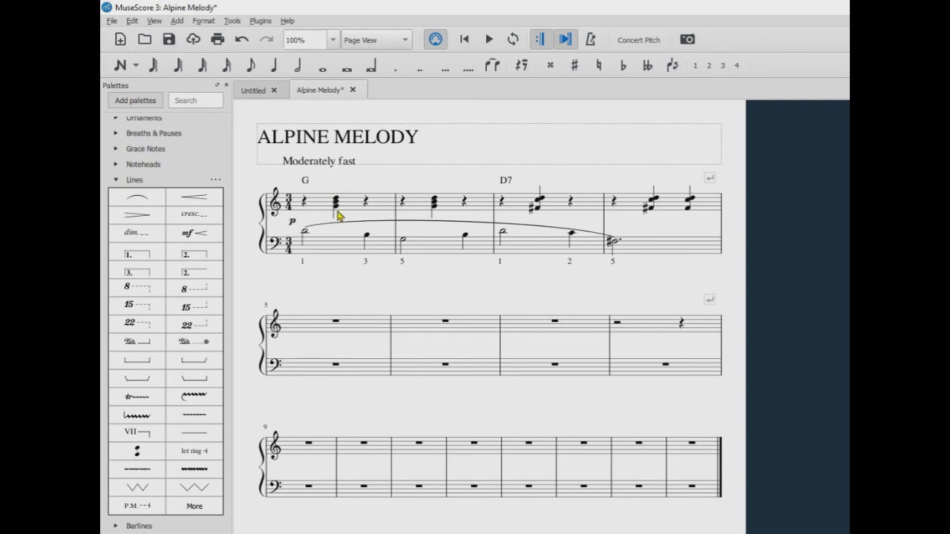
Add the stacked fingering 5-3-1 to the treble chord in measure 1 and place it just before the chord.
click(337, 200)
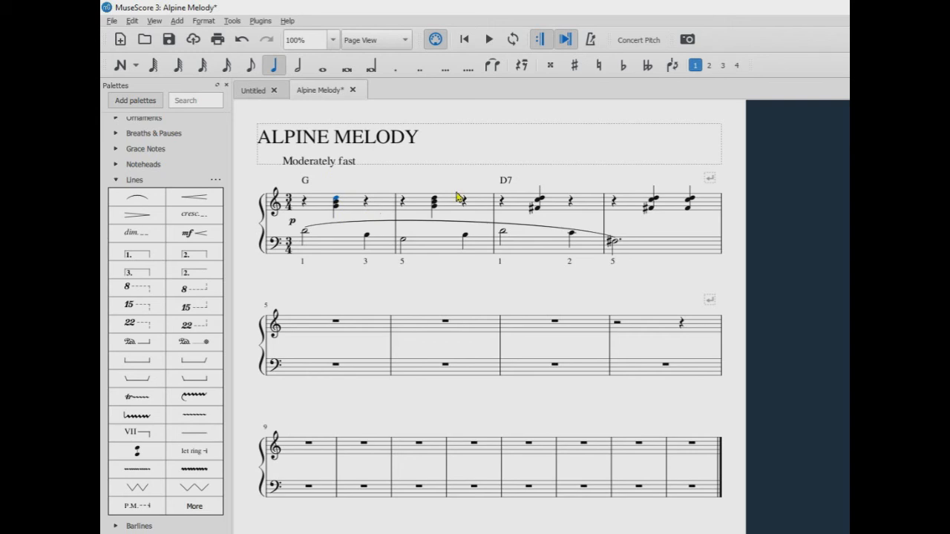
key(ctrl+t)
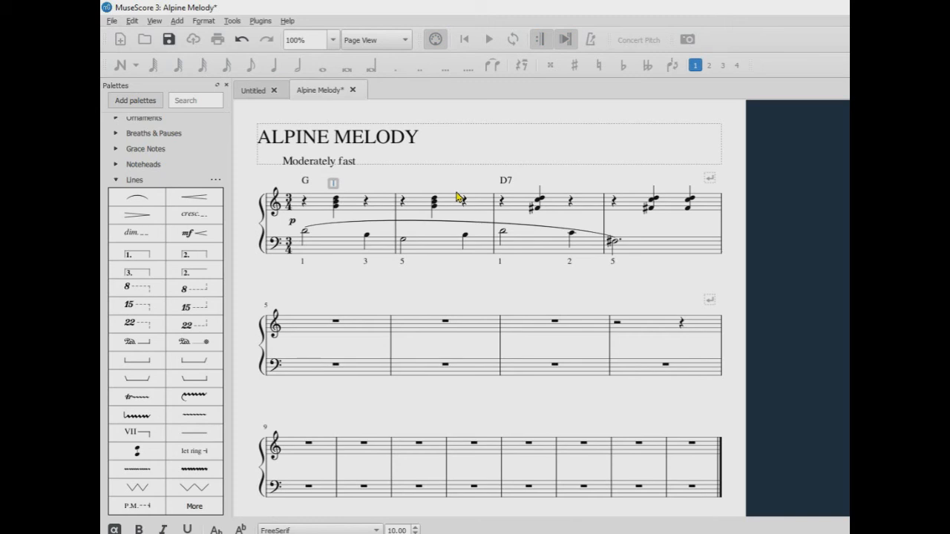
text(5)
key(Return)
text(3)
key(Return)
text(1)
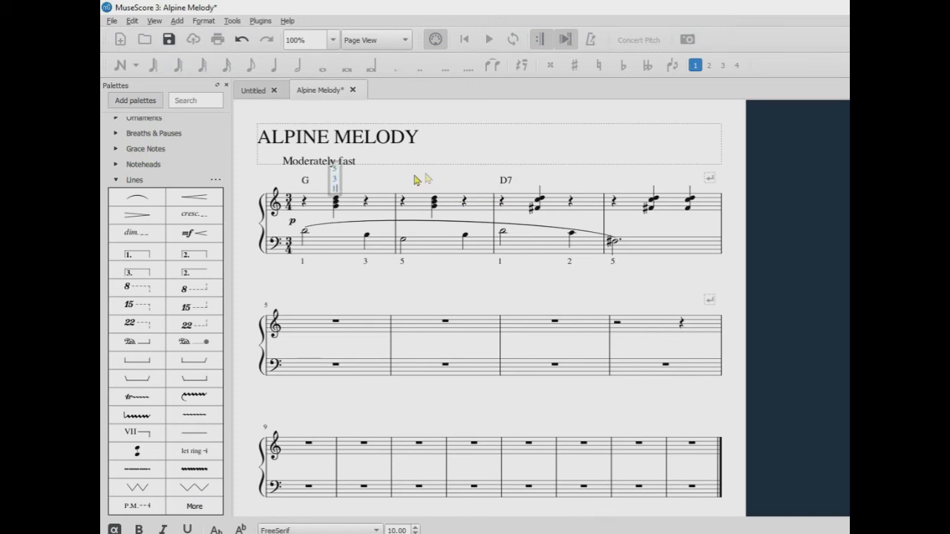
click(371, 178)
drag(333, 167, 328, 201)
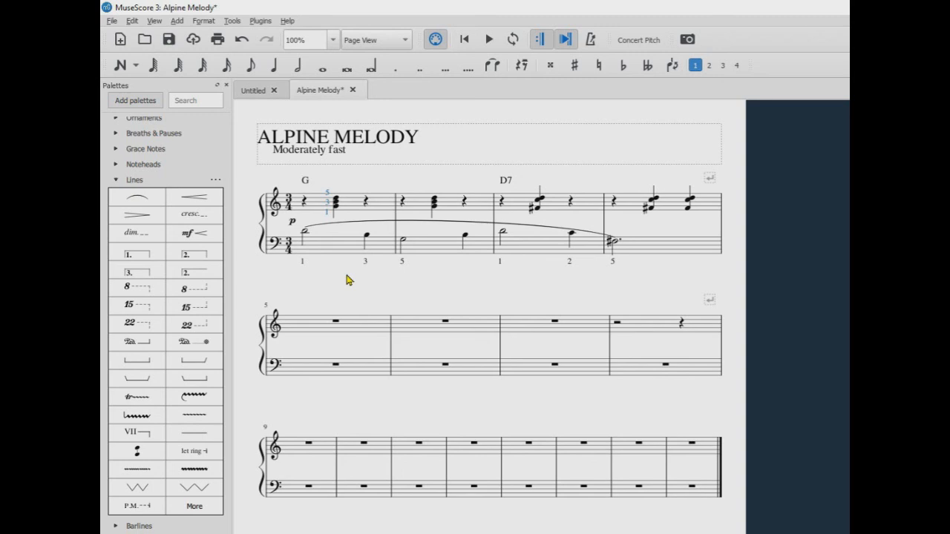
Add the stacked fingering 5-4-1 to the treble chord in measure 3 and place it just before the chord.
click(540, 200)
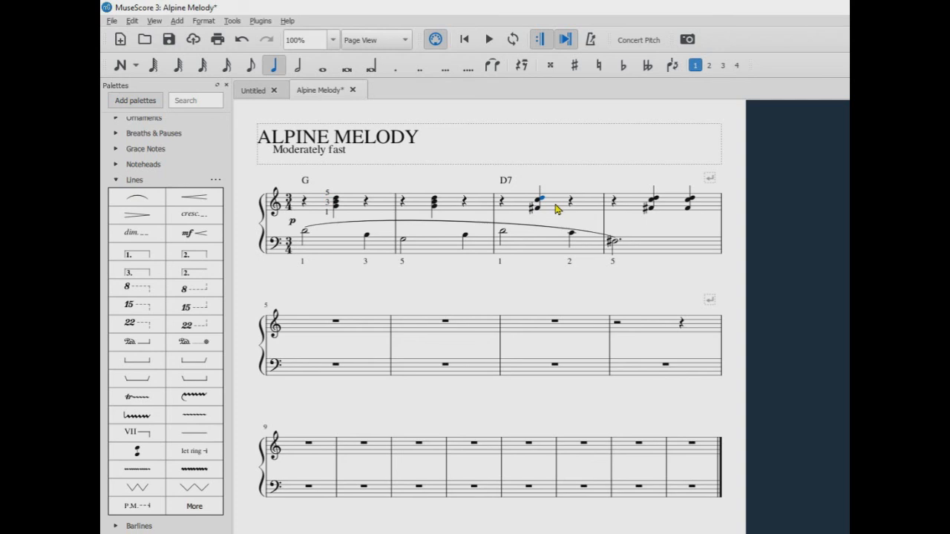
key(ctrl+t)
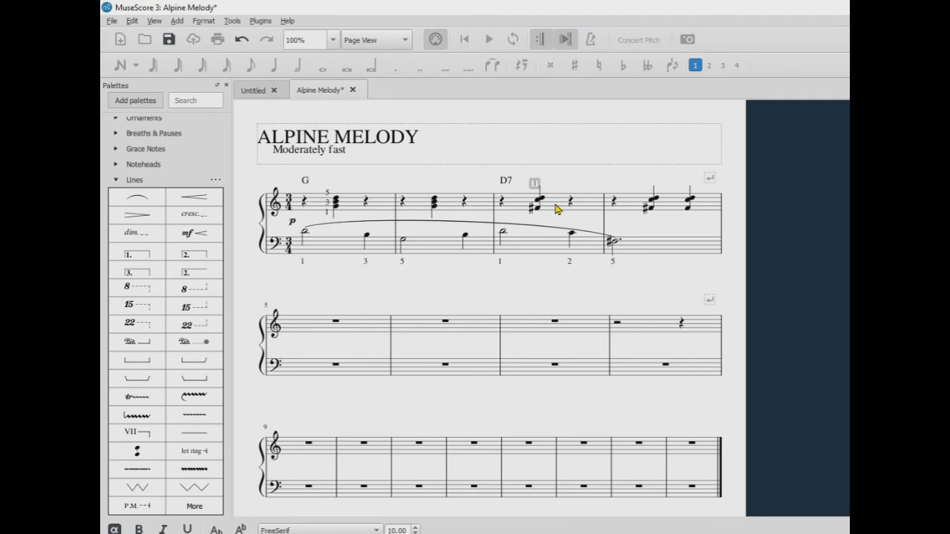
text(5)
key(Return)
text(4)
key(Return)
text(1)
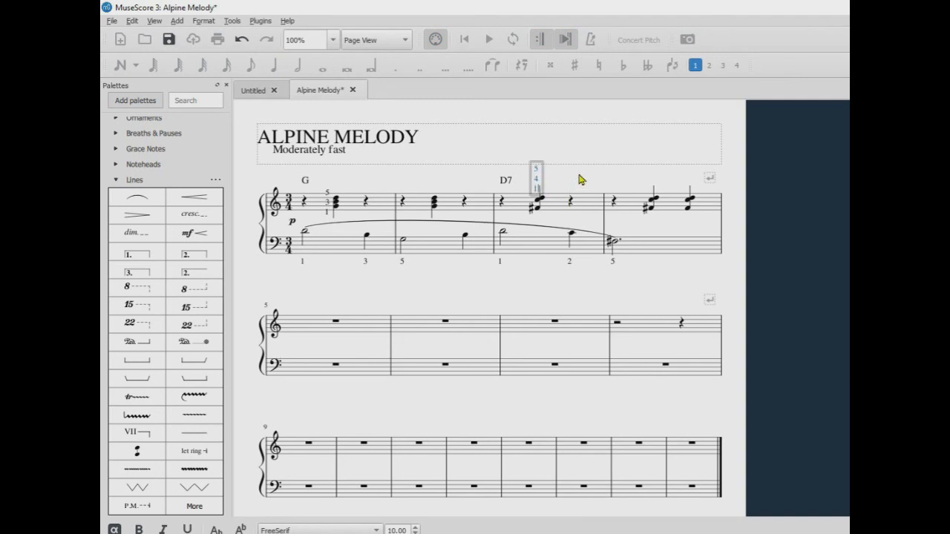
key(Escape)
drag(536, 173, 525, 195)
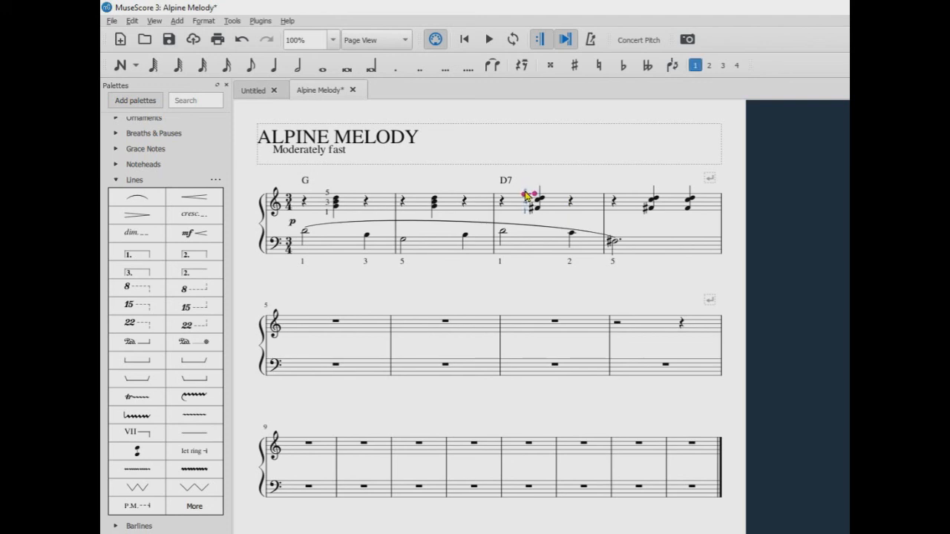
click(576, 176)
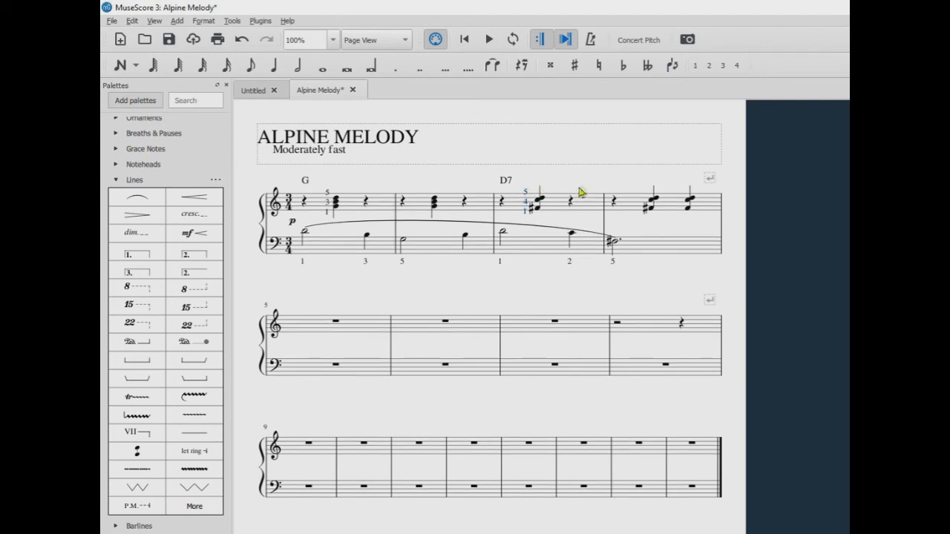
Move the "Moderately fast" tempo text down to just above the G chord symbol.
drag(305, 148, 316, 166)
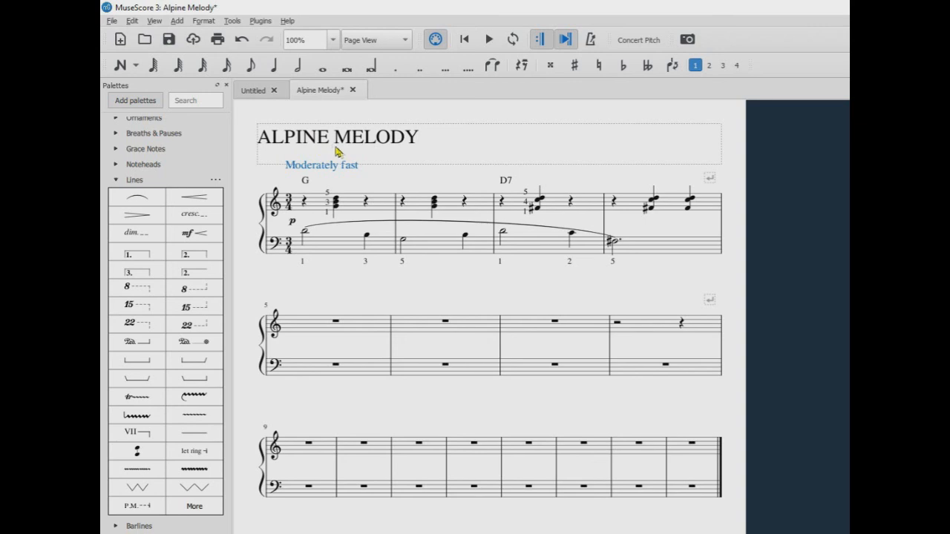
click(736, 174)
Add a bracket line with upward straight hooks at both ends below bass measure 4.
click(656, 253)
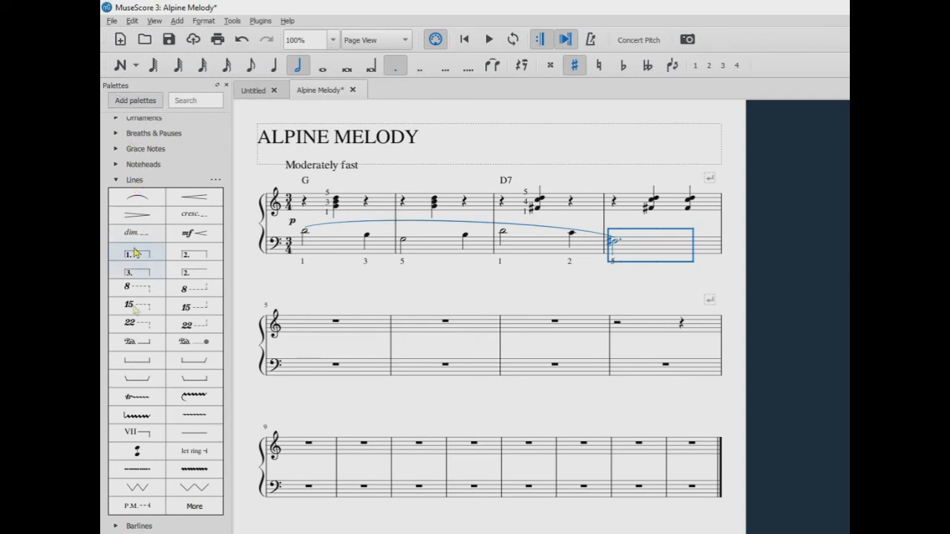
click(134, 364)
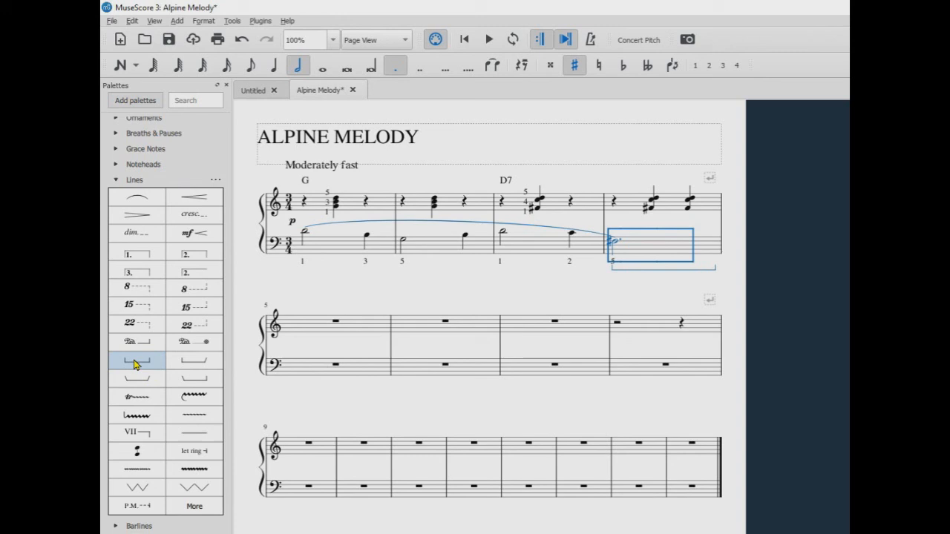